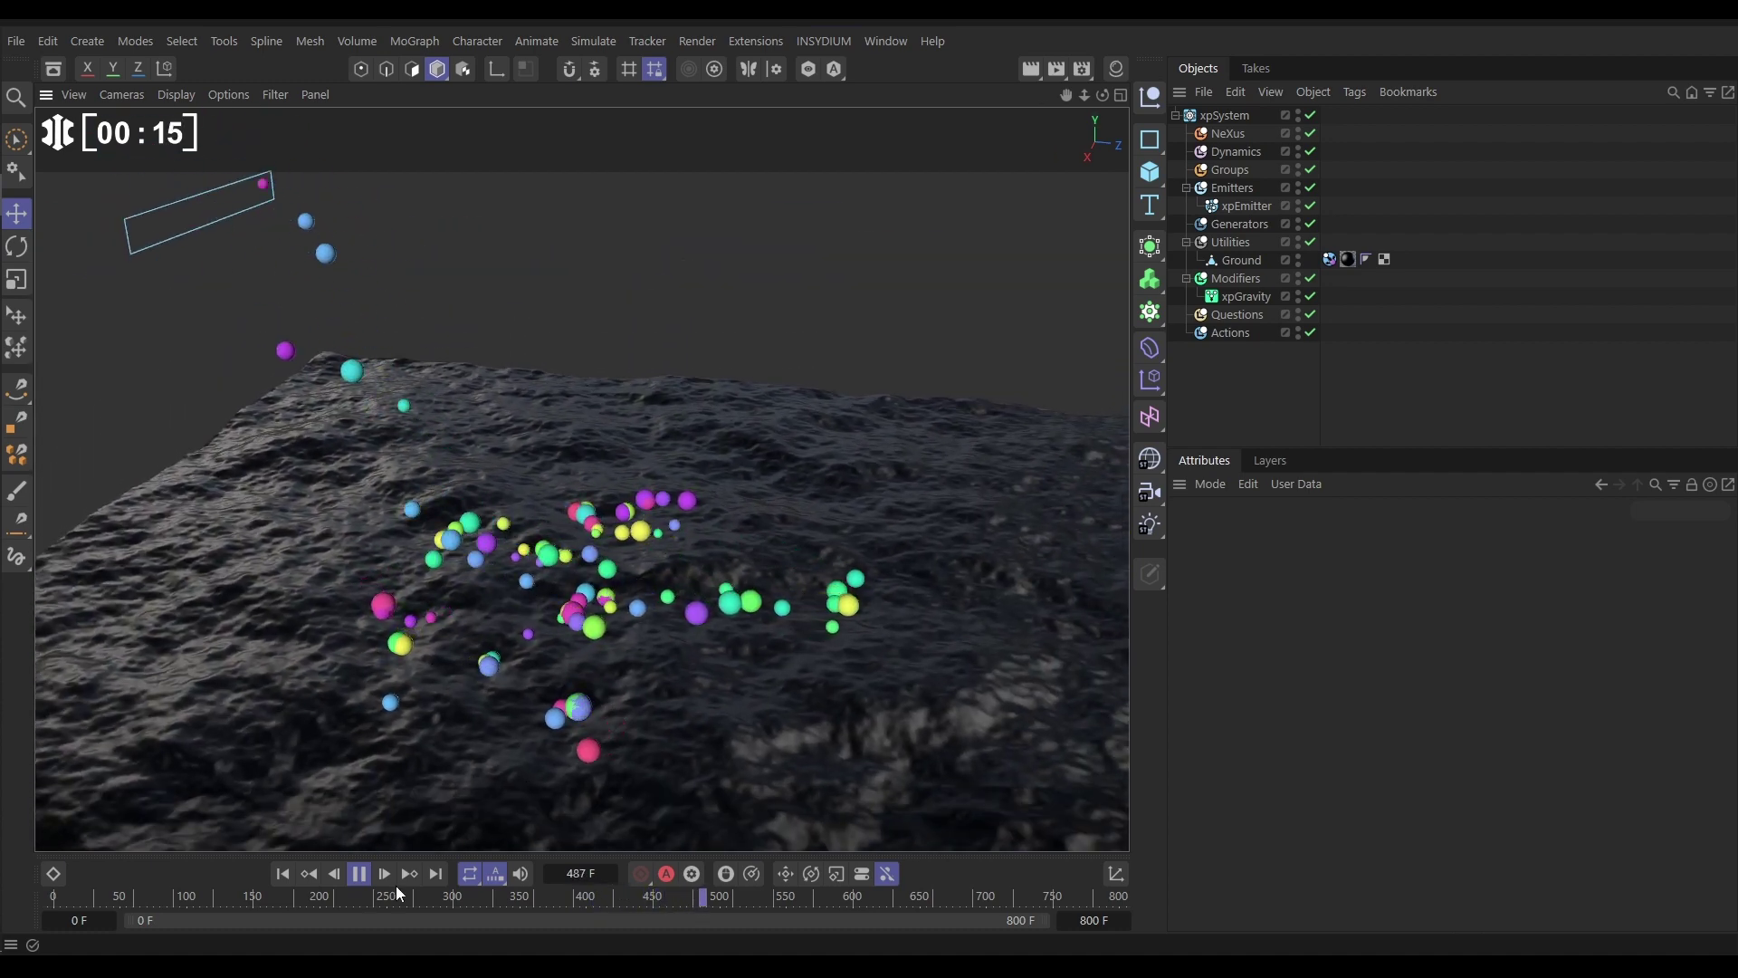
# Stop and rewind the simulation, then add an xpConstraints object under Dynamics with Collisions on.
pyautogui.click(359, 873)
pyautogui.click(282, 873)
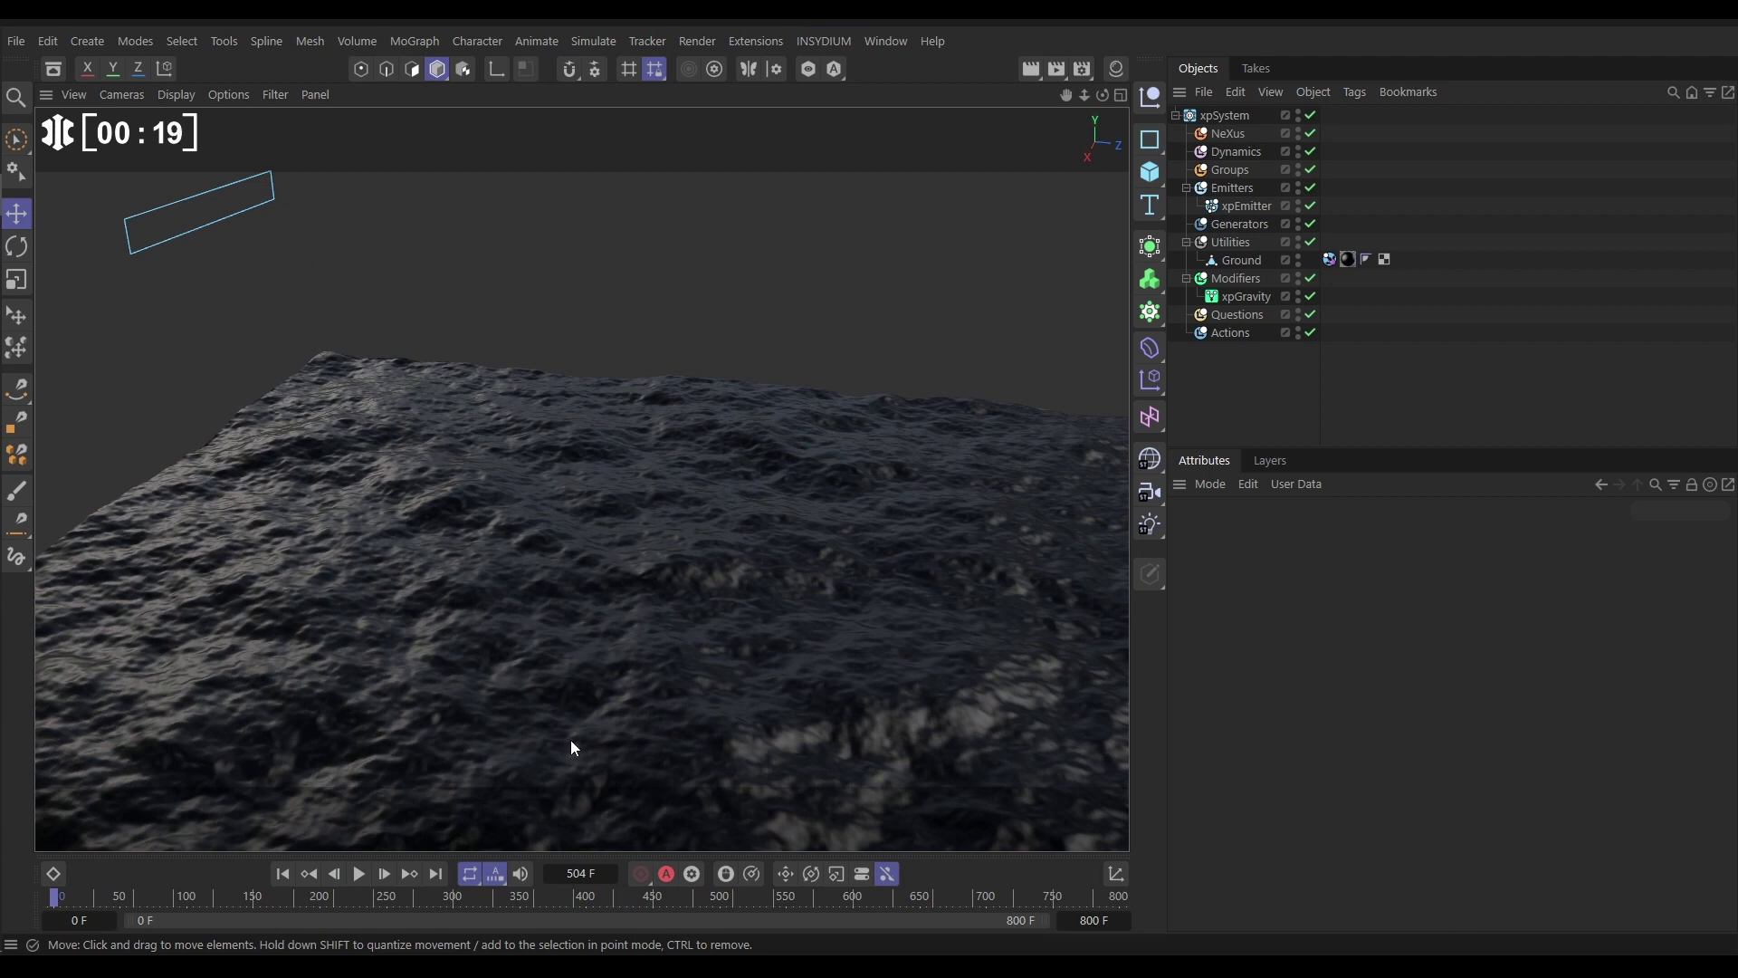
pyautogui.click(1241, 152)
pyautogui.click(1720, 630)
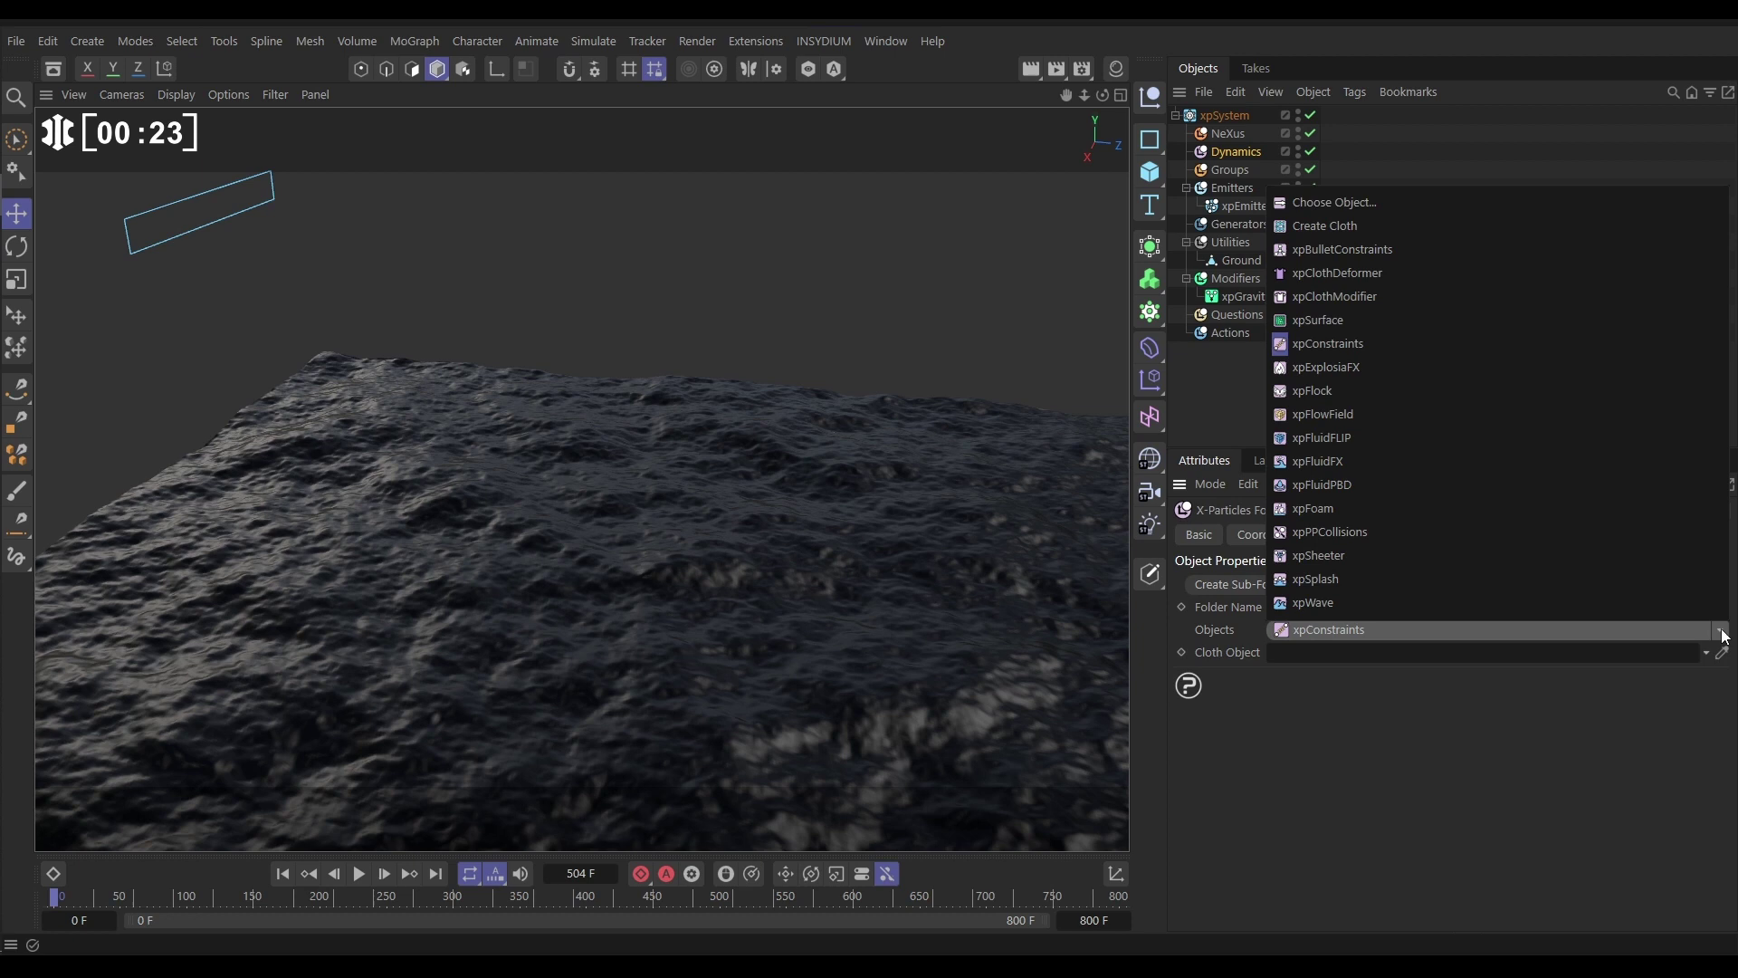
pyautogui.click(1336, 345)
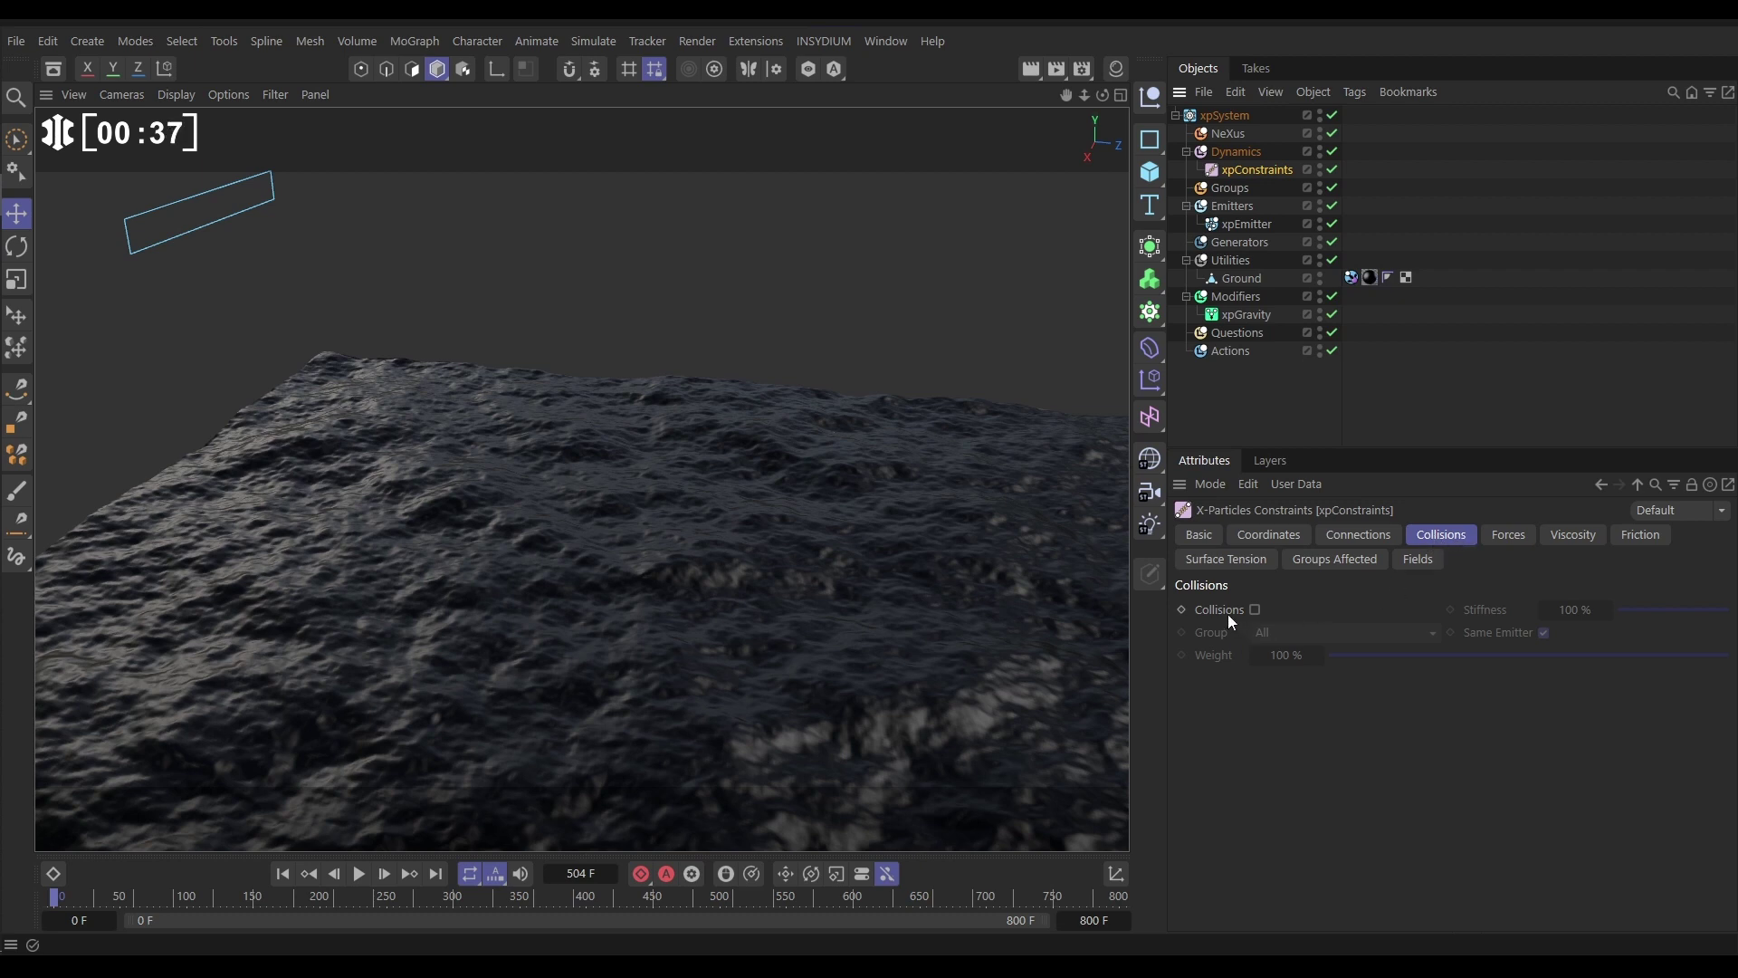
pyautogui.click(1256, 610)
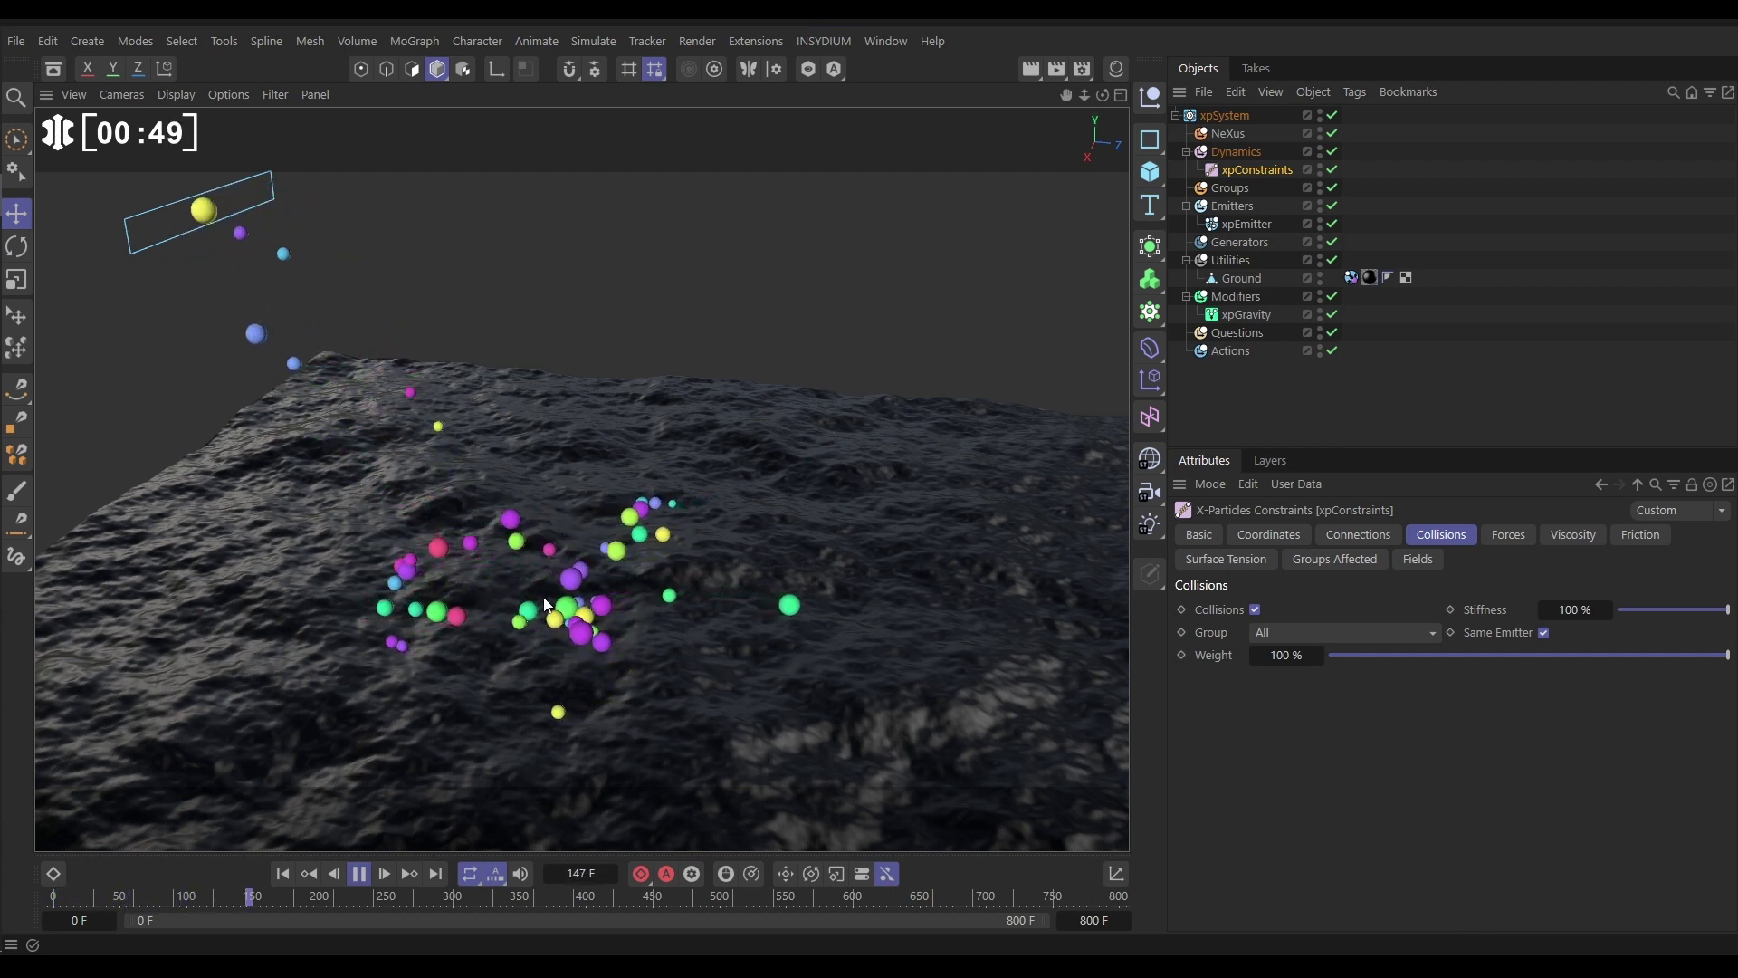
# Orbit and zoom the viewport to inspect the packed sphere pile from above and low angles.
pyautogui.scroll(5, 624, 620)
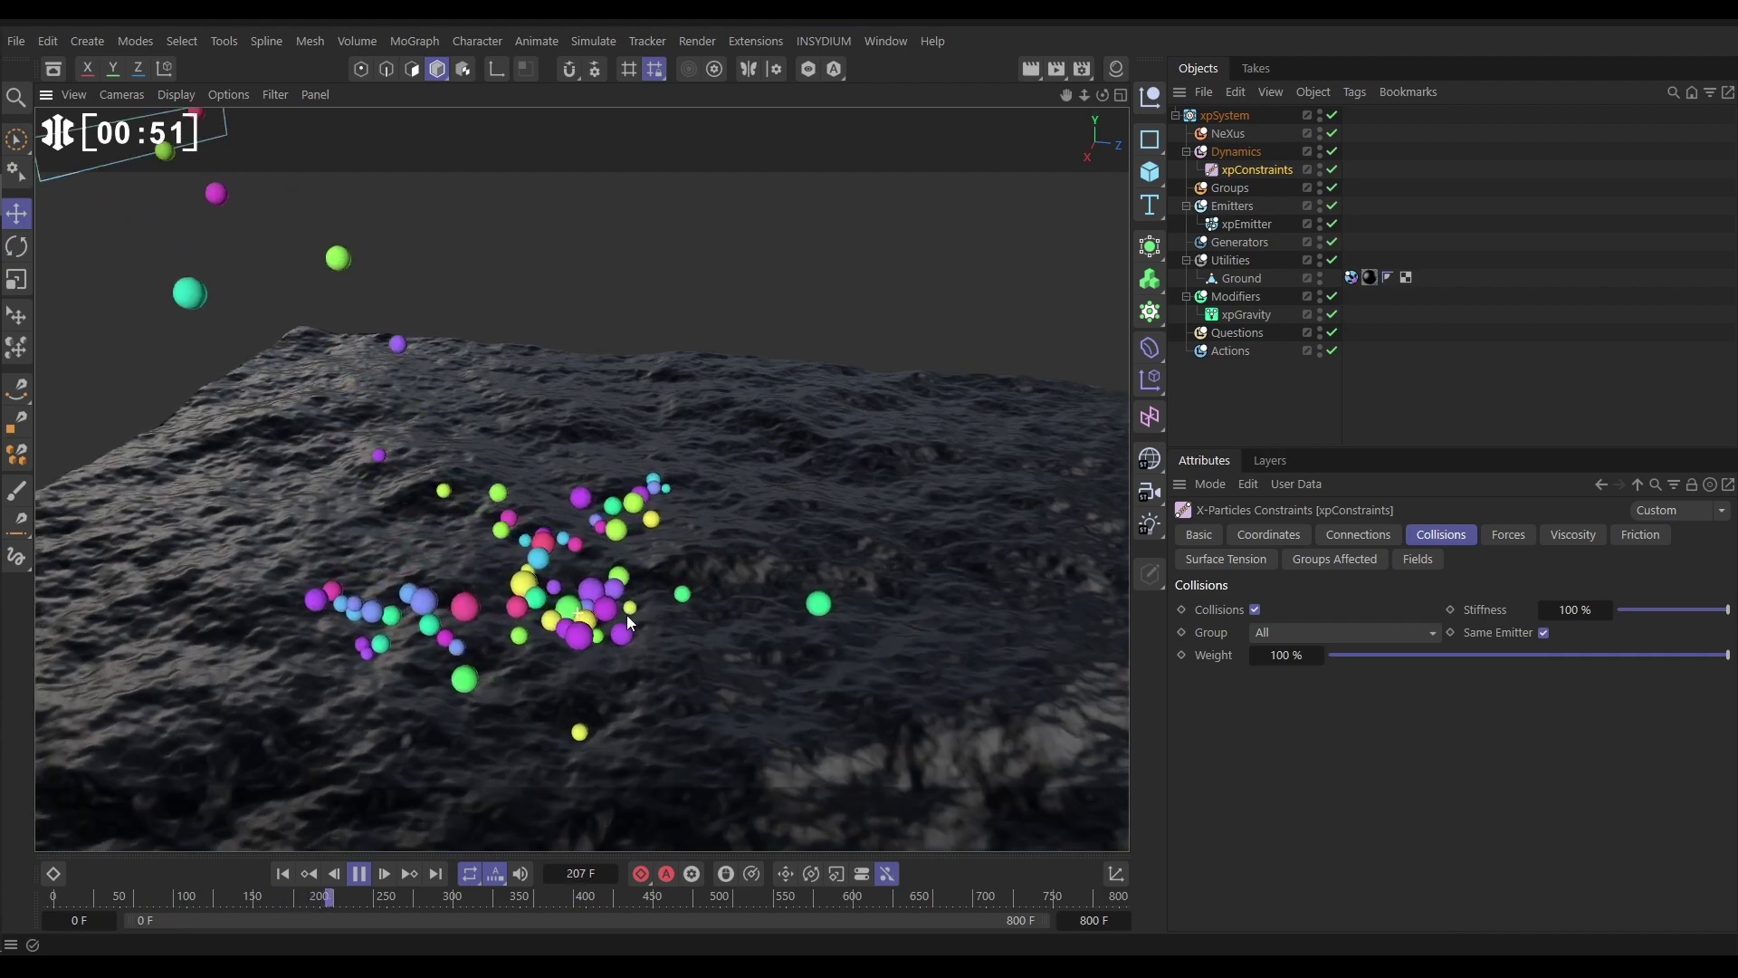
pyautogui.keyDown('alt'); pyautogui.moveTo(603, 639); pyautogui.dragTo(565, 610); pyautogui.keyUp('alt')
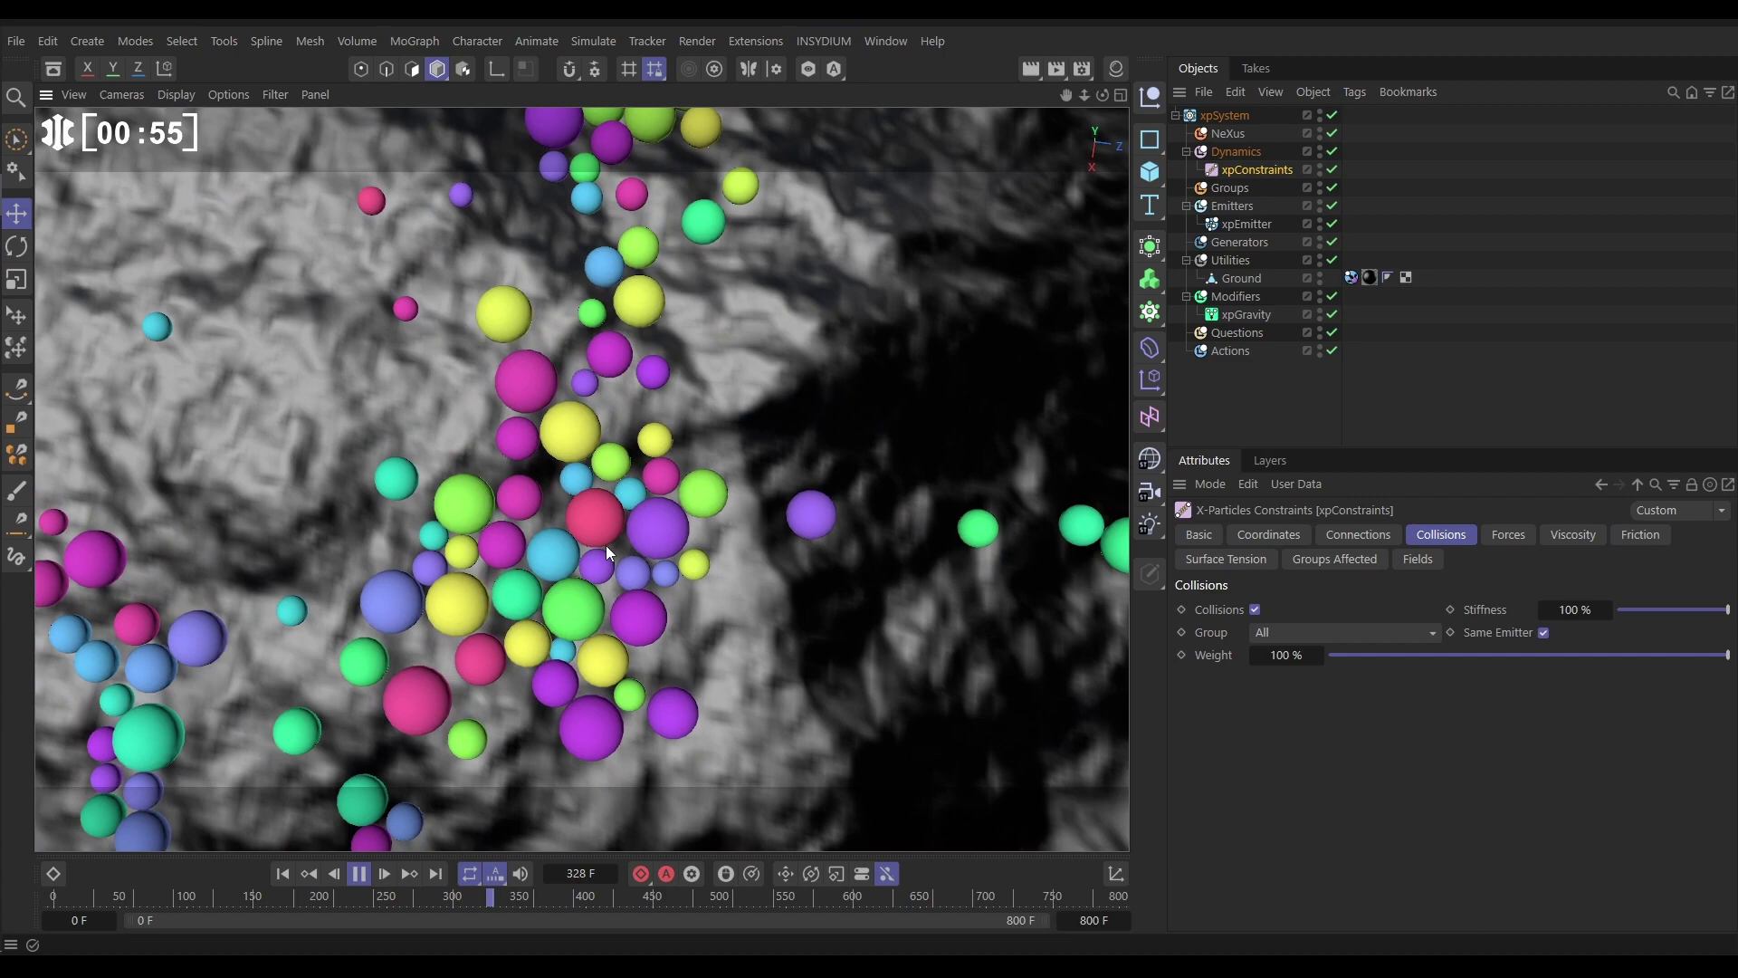
pyautogui.scroll(-5, 634, 534)
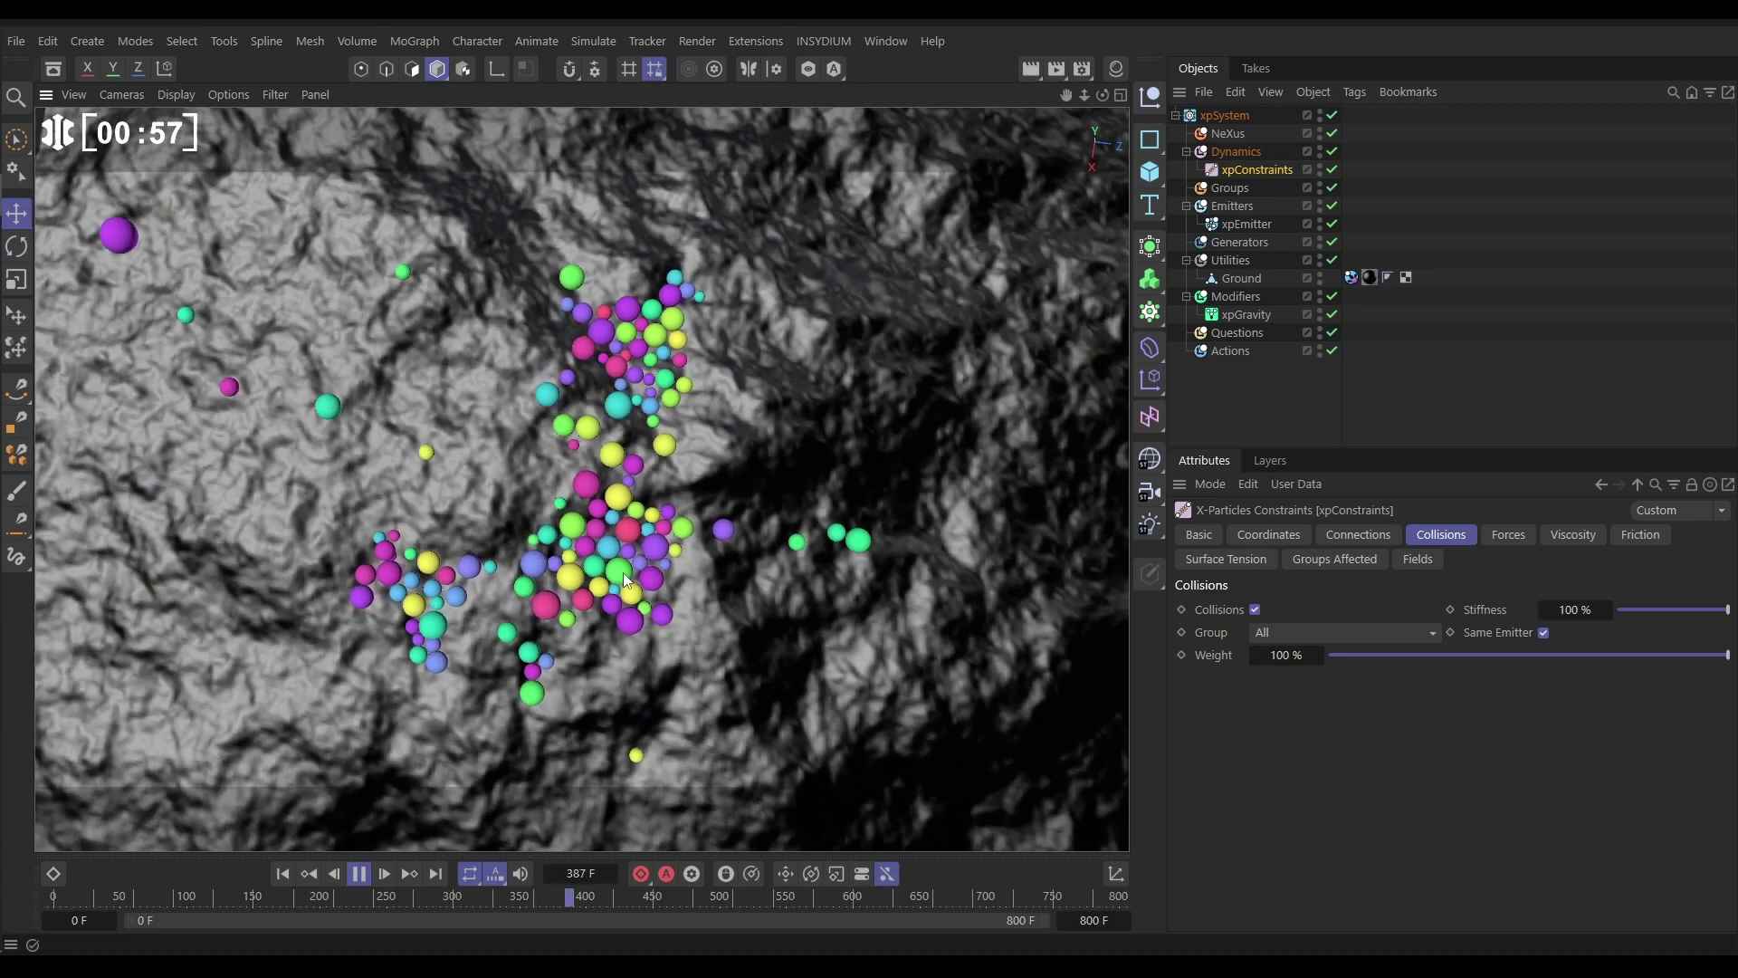
pyautogui.keyDown('alt'); pyautogui.moveTo(620, 568); pyautogui.dragTo(606, 453); pyautogui.keyUp('alt')
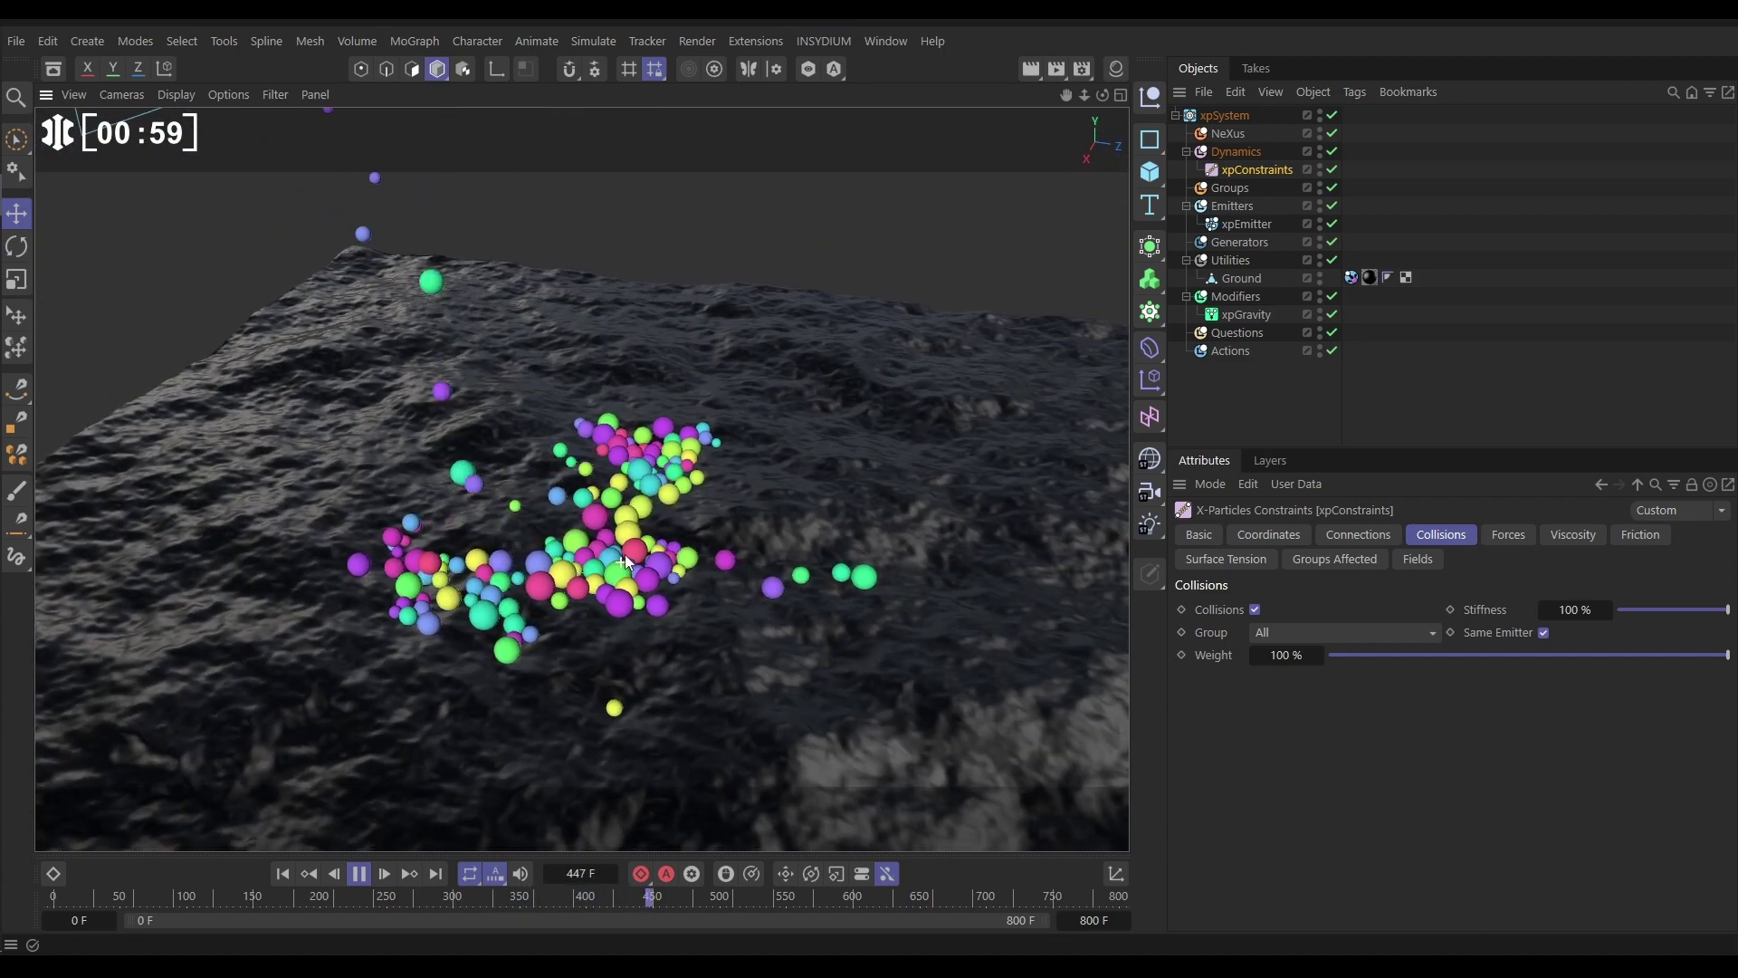
pyautogui.keyDown('alt'); pyautogui.moveTo(631, 535); pyautogui.dragTo(605, 624); pyautogui.keyUp('alt')
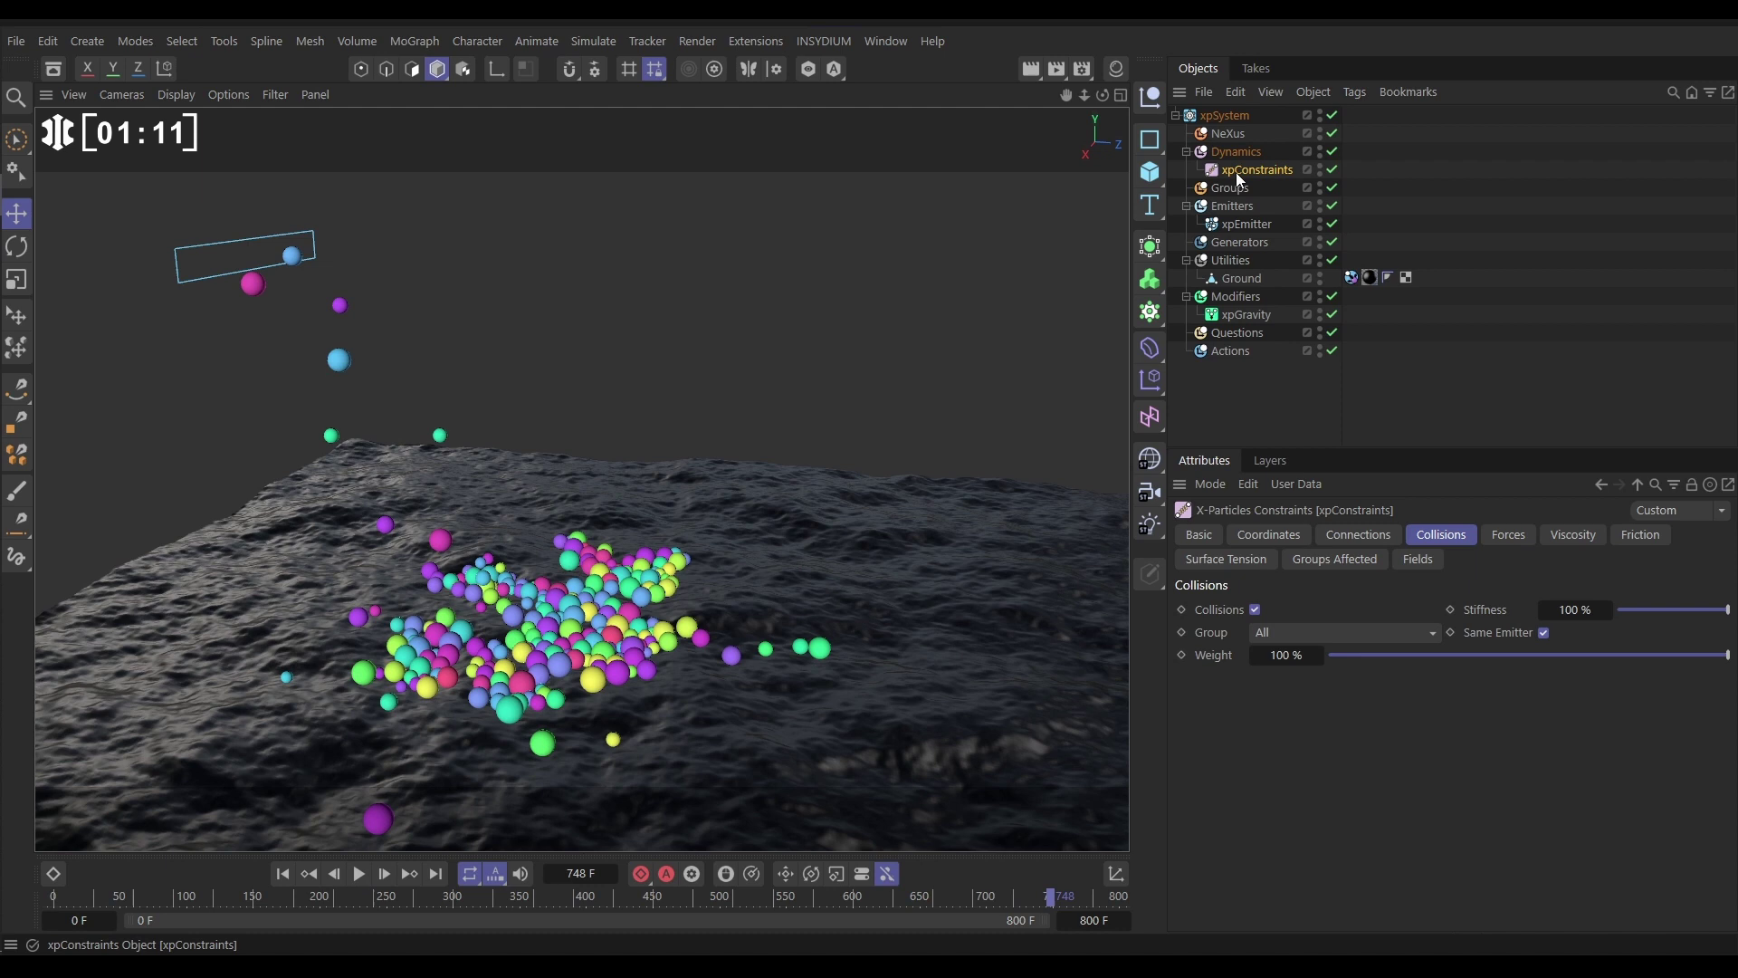
# Replace xpConstraints with an xpPPCollisions object under Dynamics.
pyautogui.press('Delete')
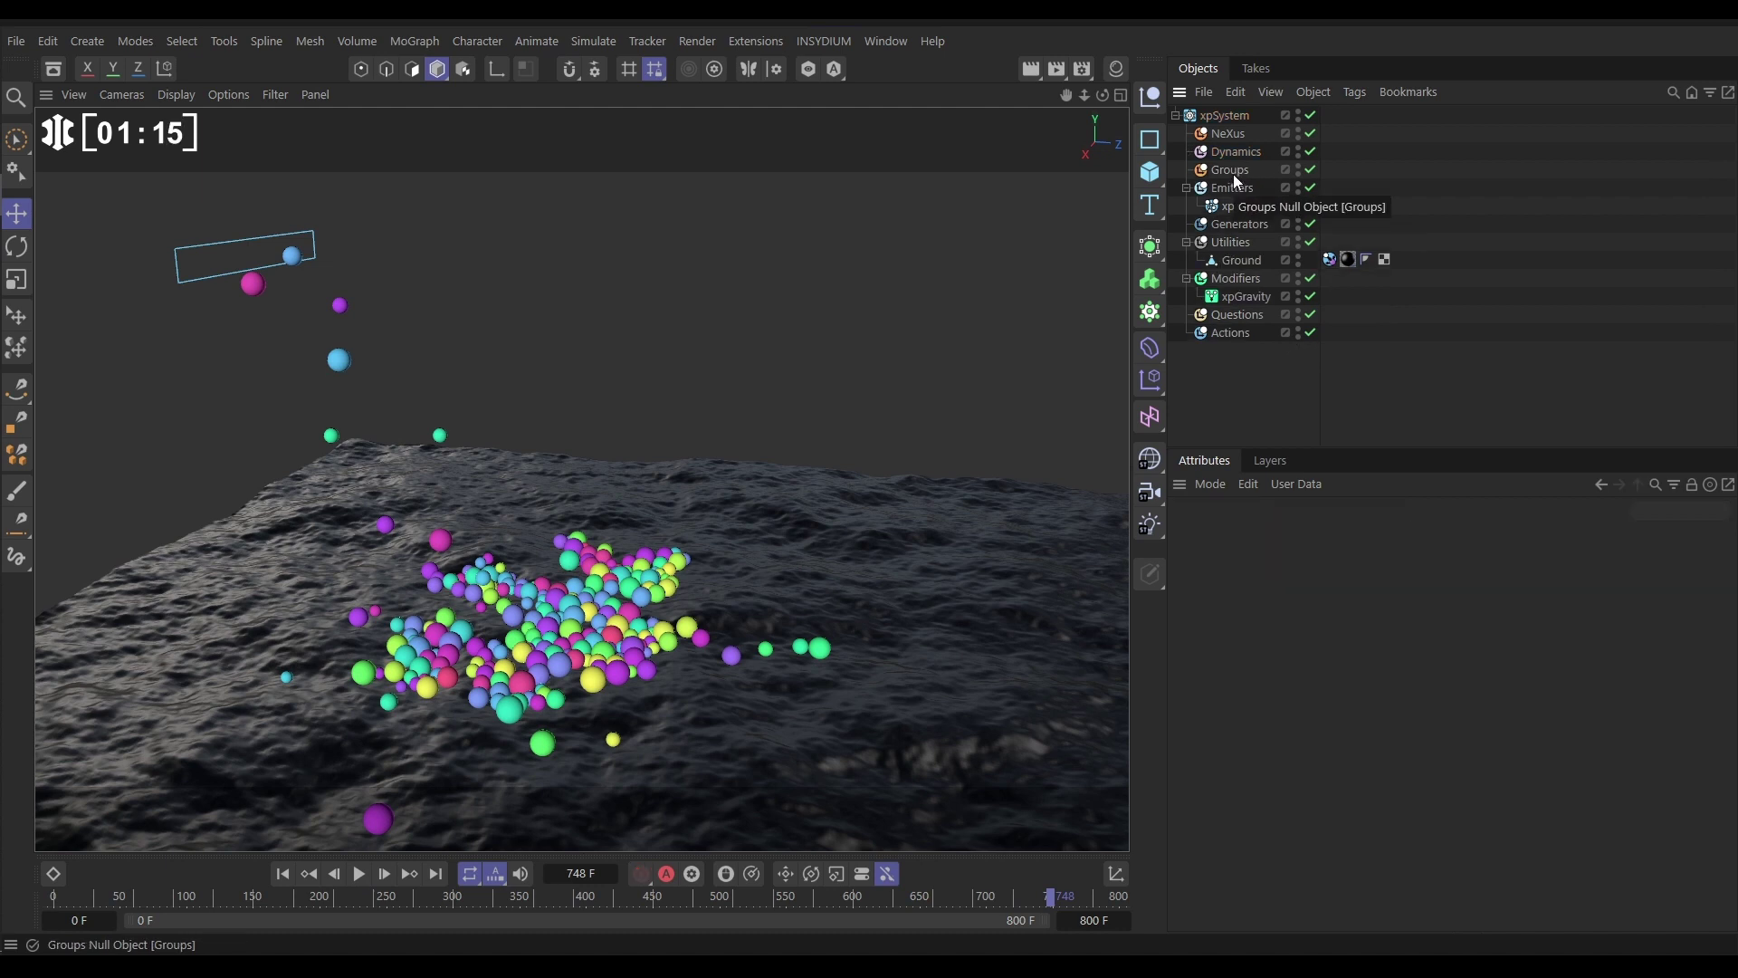
pyautogui.click(1235, 149)
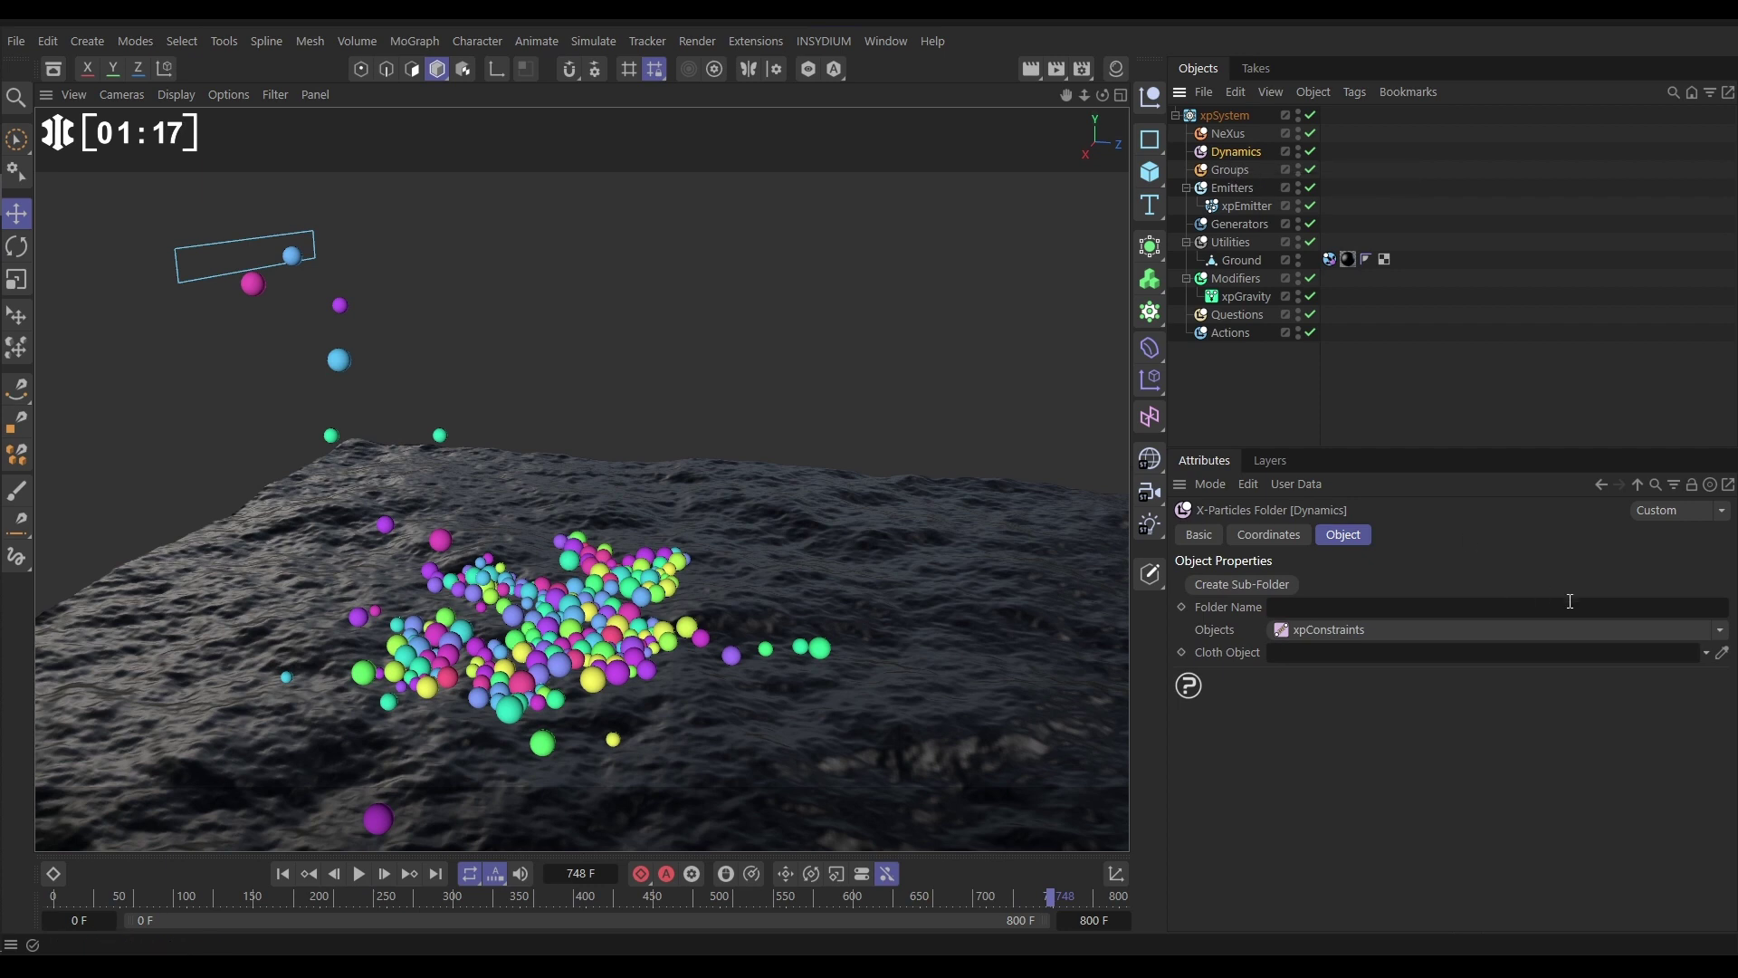
pyautogui.click(1720, 631)
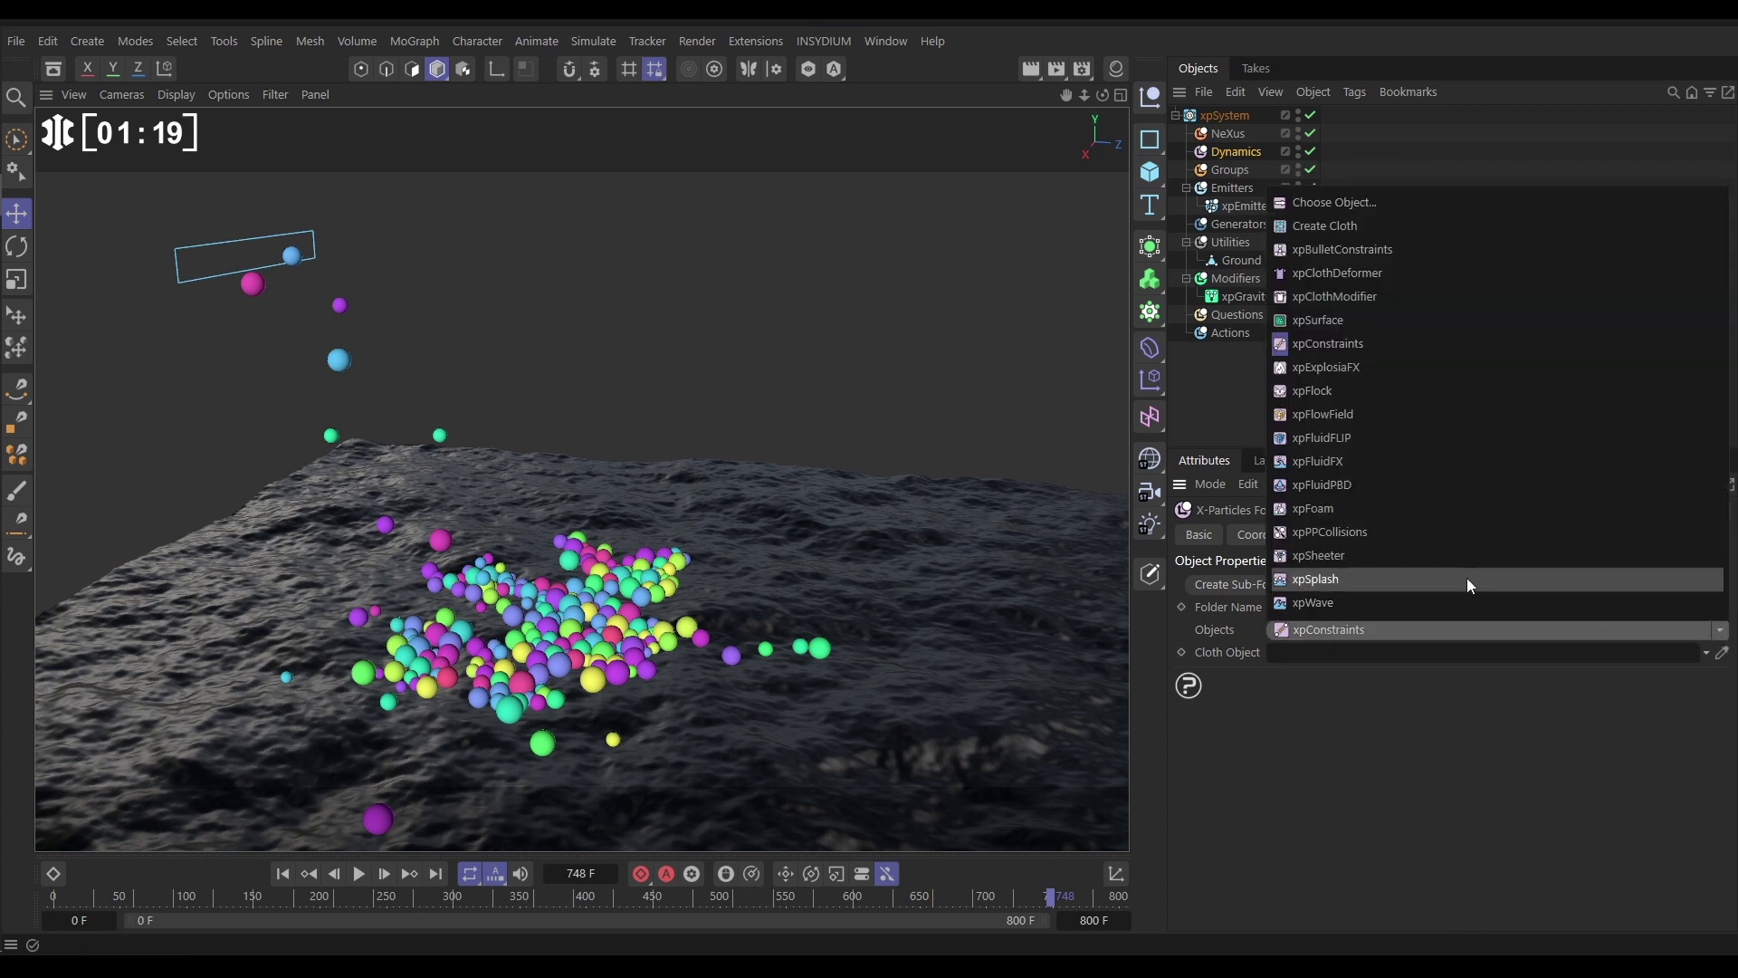
pyautogui.click(1354, 535)
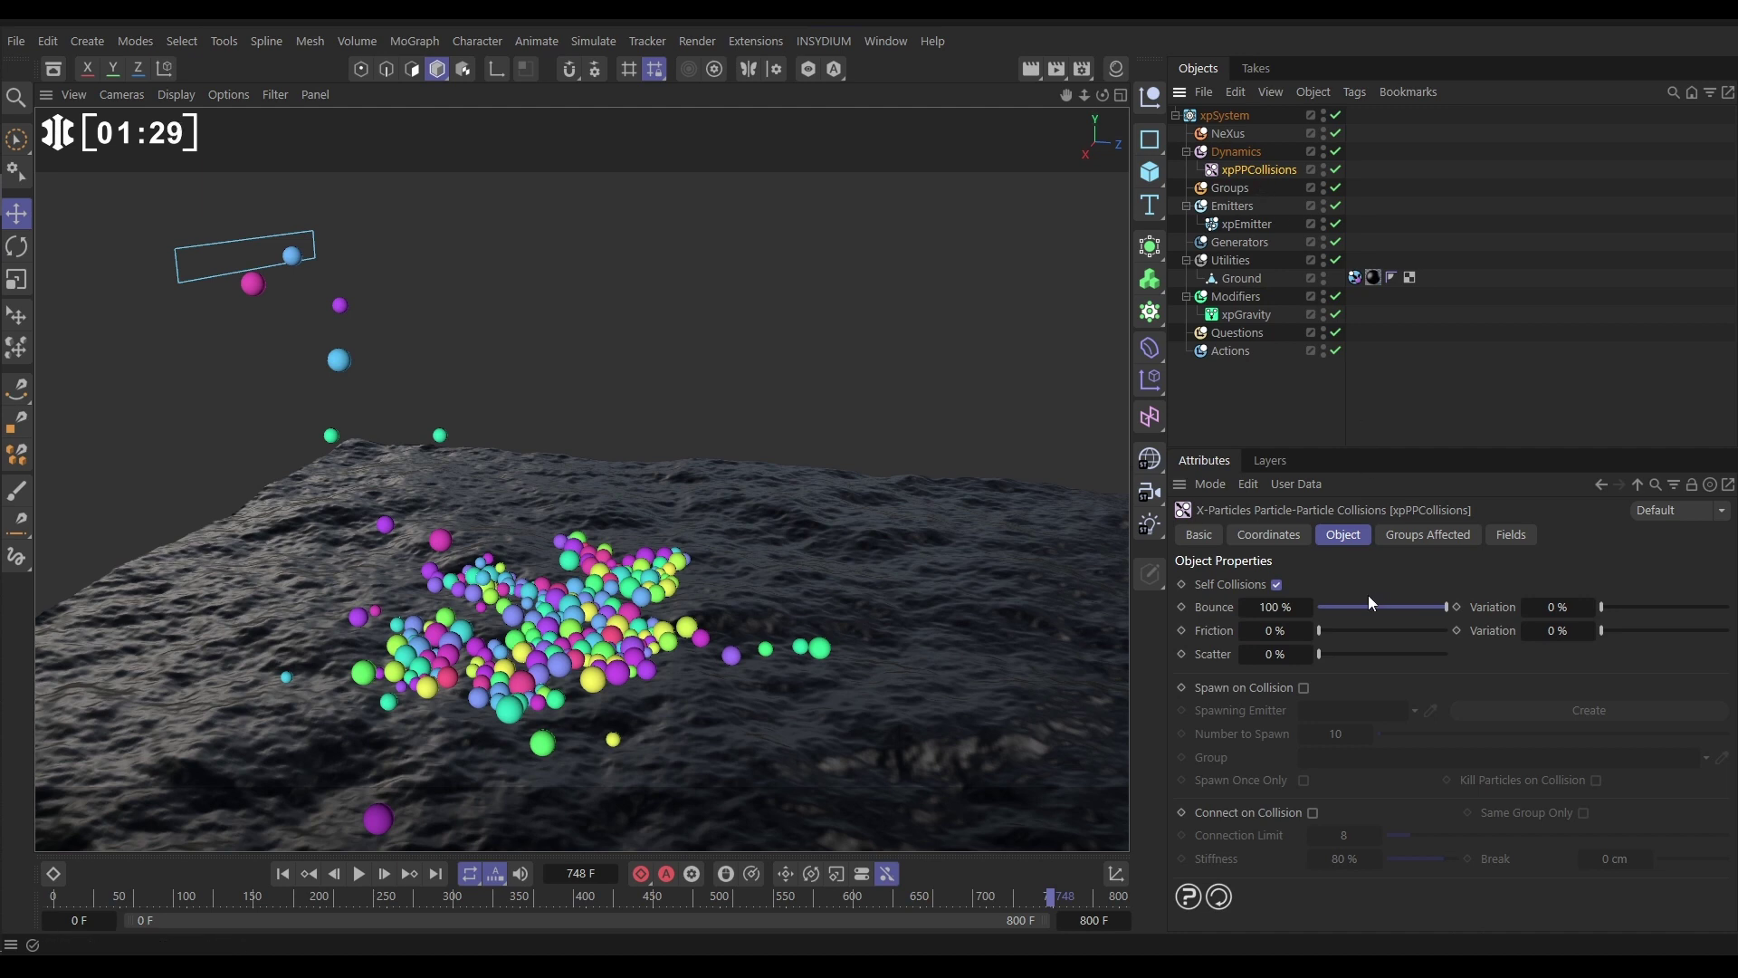
# Replay the simulation from the start and raise xpPPCollisions Friction to 100%.
pyautogui.click(281, 874)
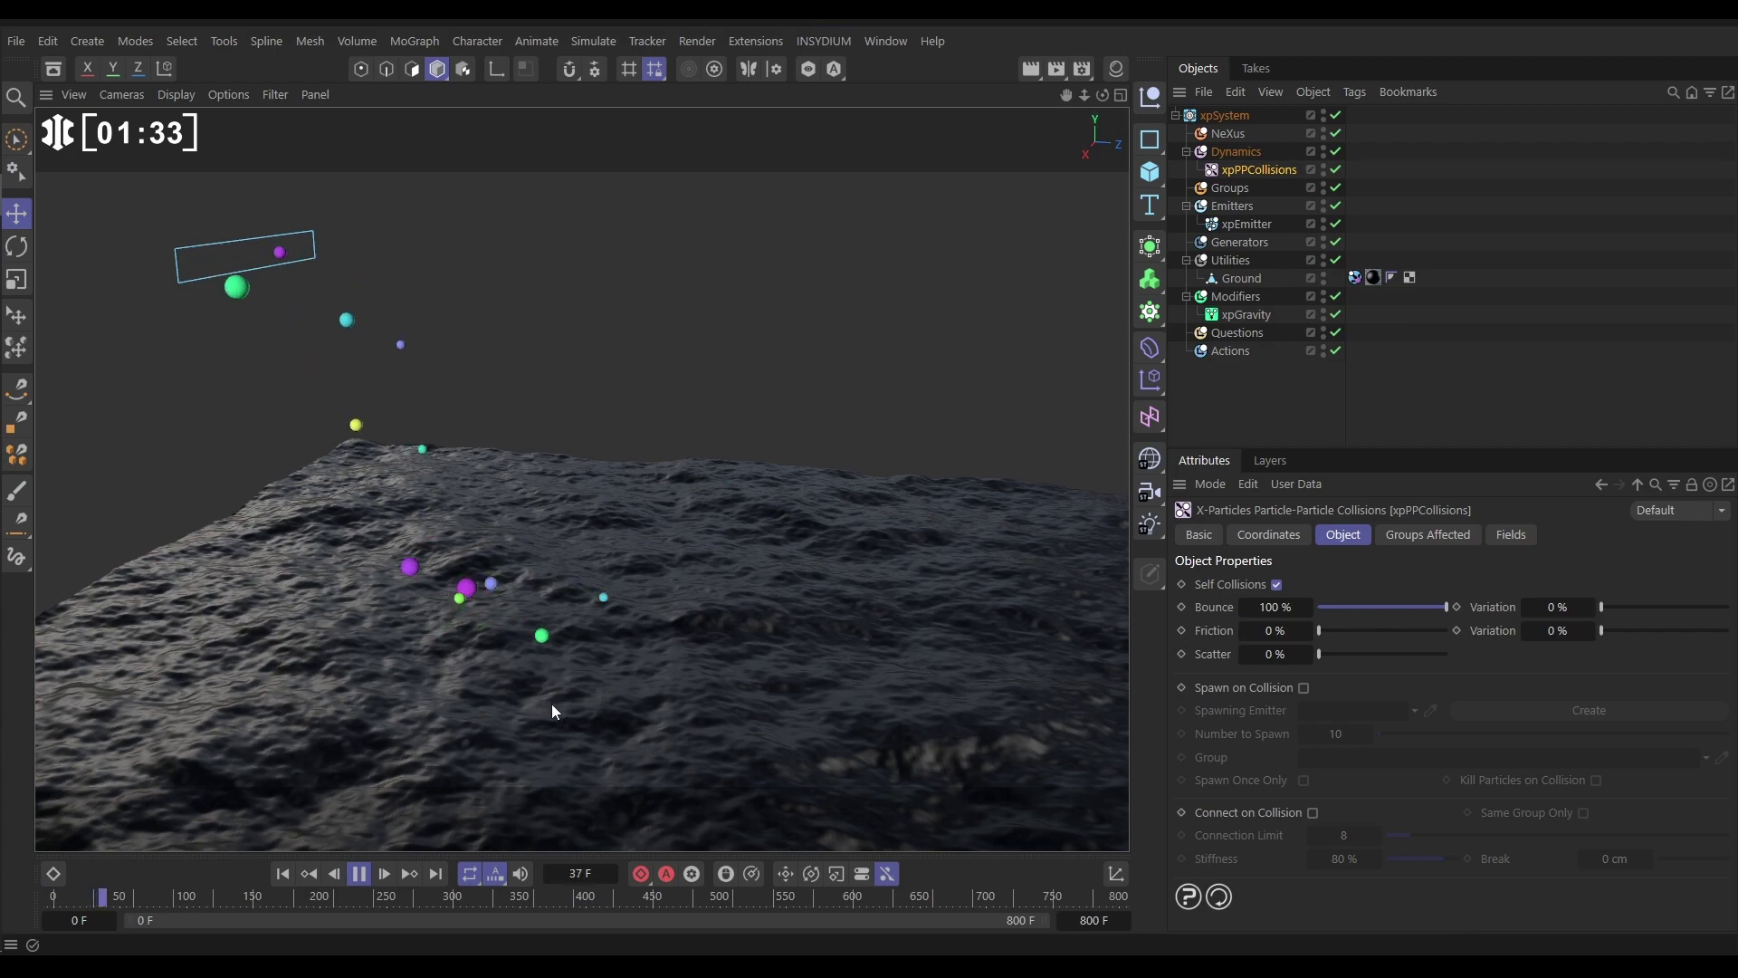
pyautogui.keyDown('alt'); pyautogui.moveTo(565, 621); pyautogui.dragTo(645, 697); pyautogui.keyUp('alt')
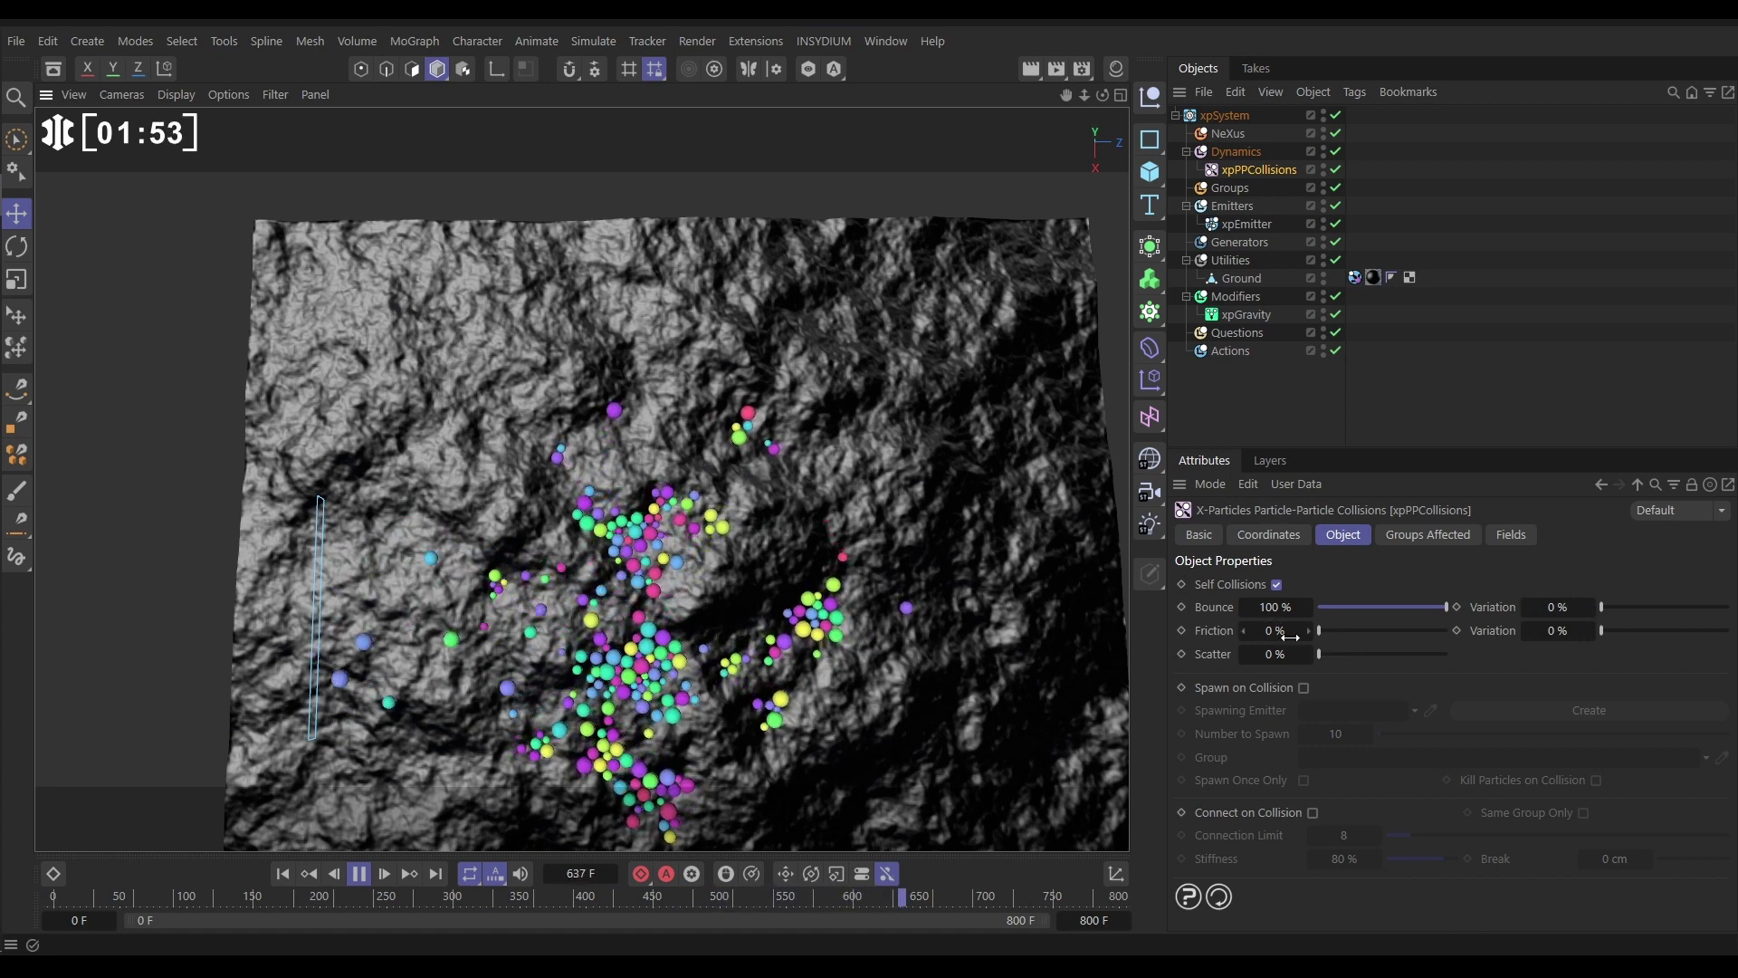
pyautogui.moveTo(1322, 636); pyautogui.dragTo(1459, 634)
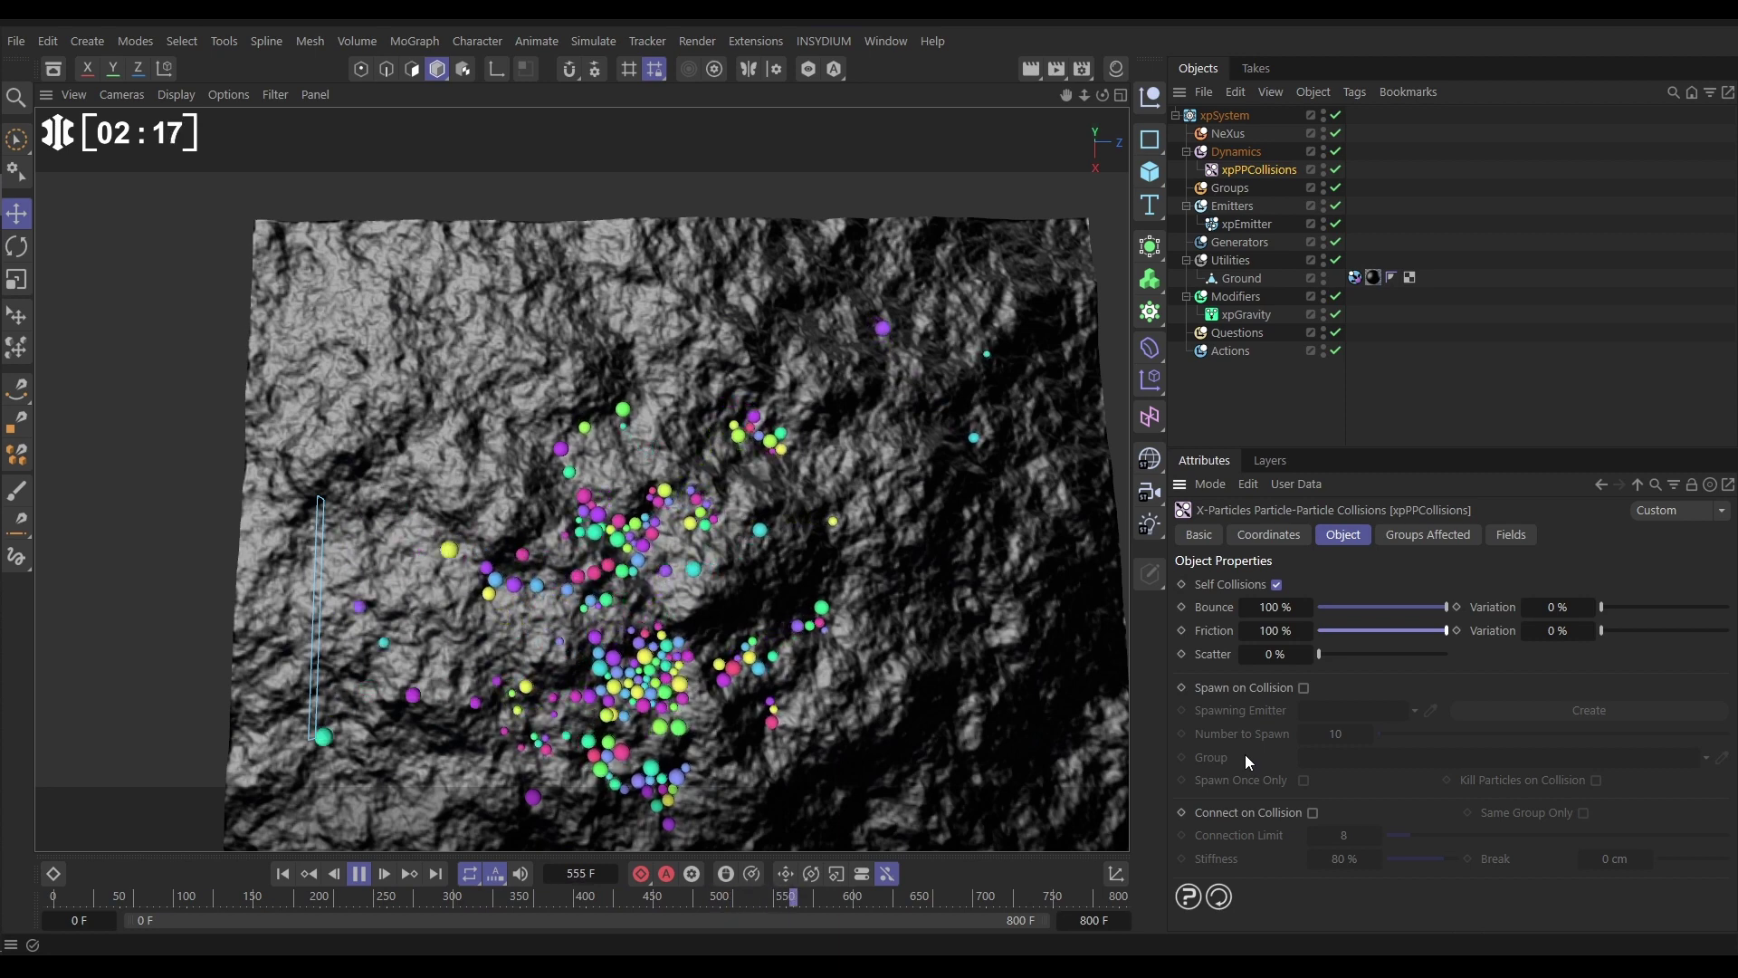
pyautogui.keyDown('alt'); pyautogui.moveTo(637, 667); pyautogui.dragTo(683, 629); pyautogui.keyUp('alt')
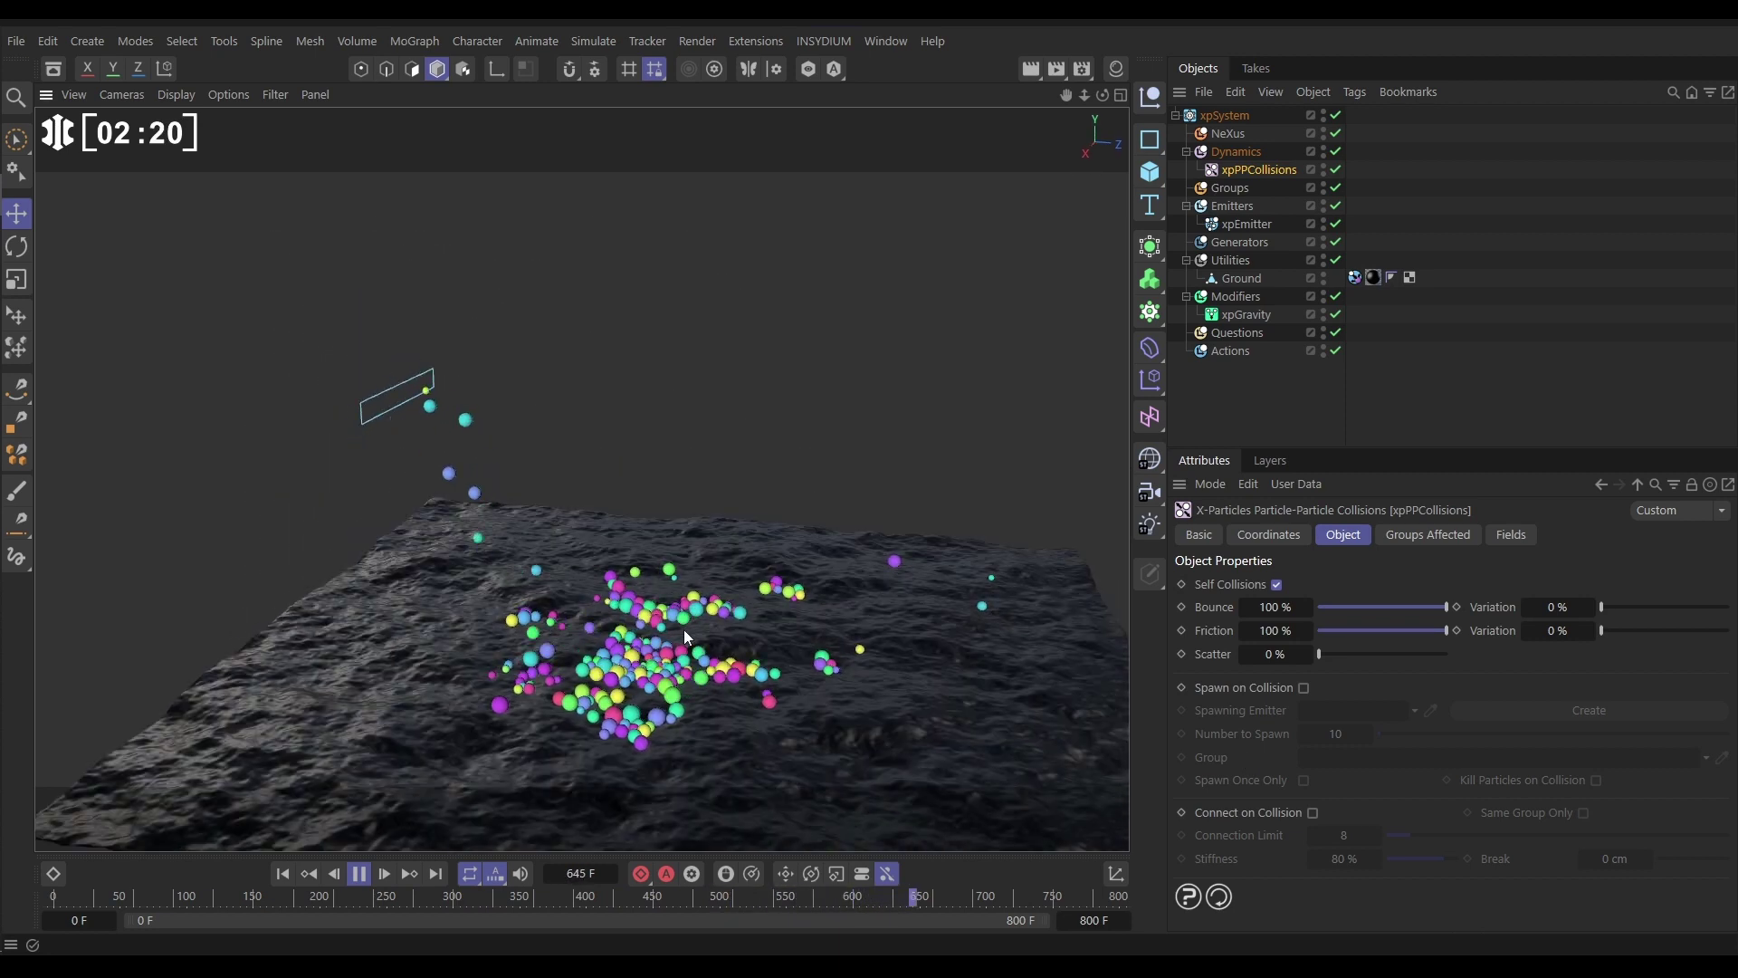
pyautogui.click(359, 874)
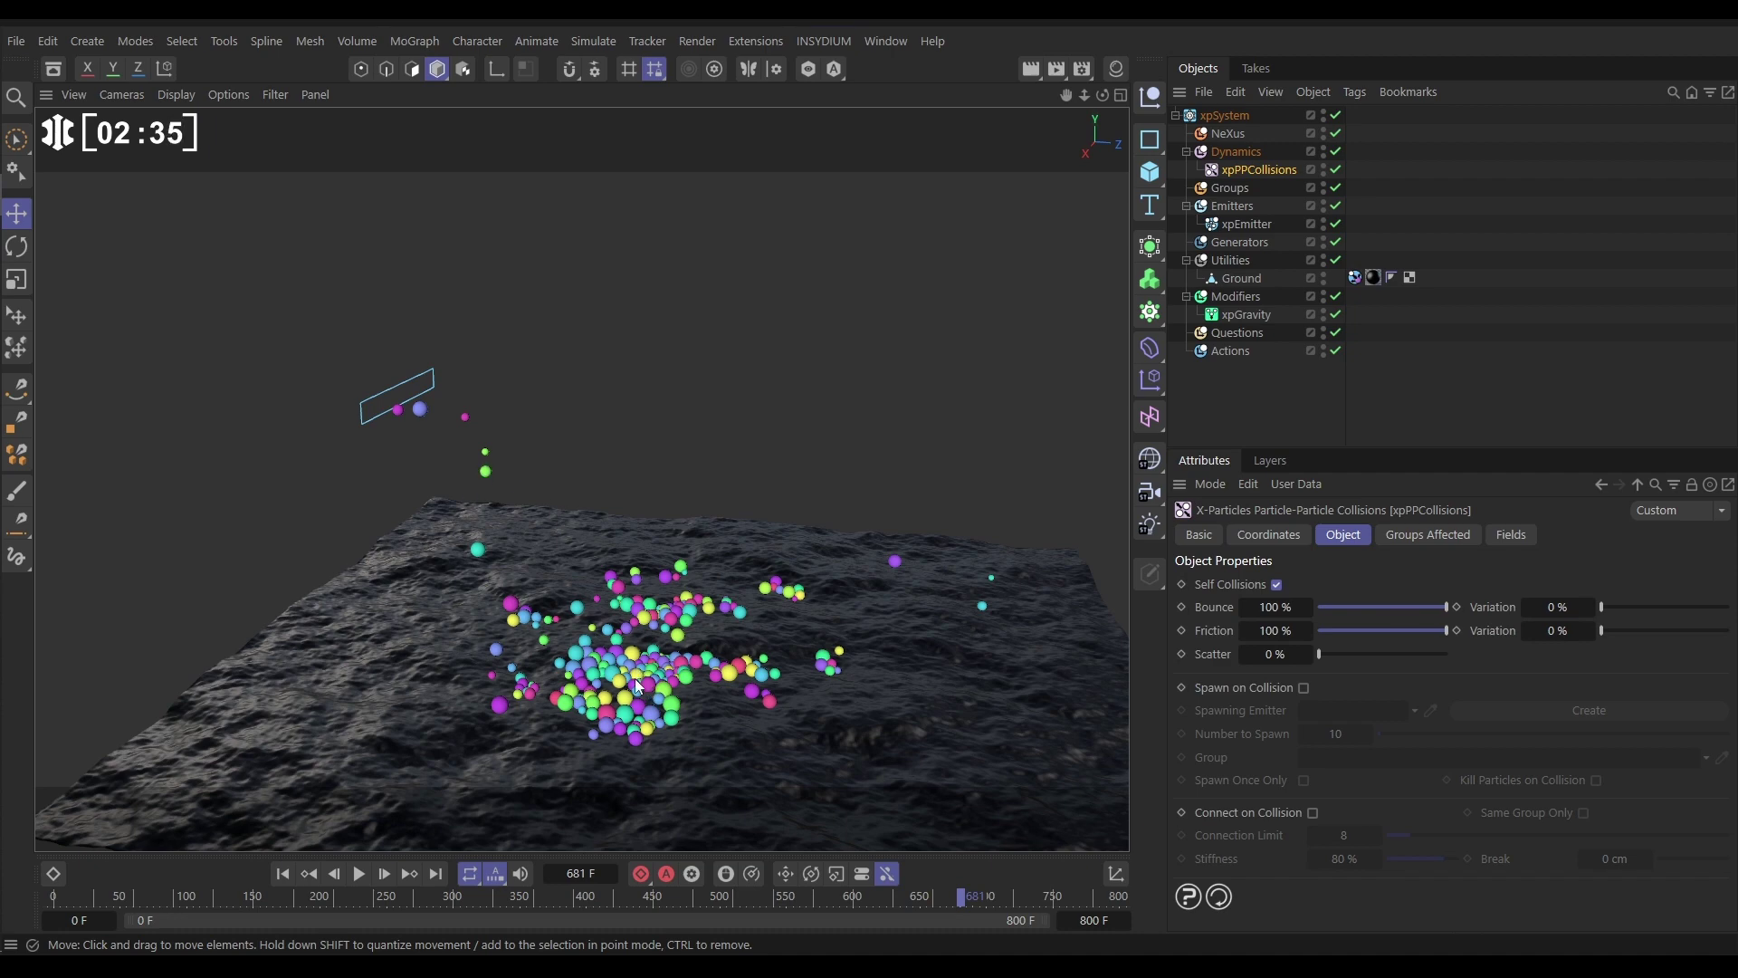
pyautogui.keyDown('alt'); pyautogui.moveTo(638, 686); pyautogui.dragTo(659, 674); pyautogui.keyUp('alt')
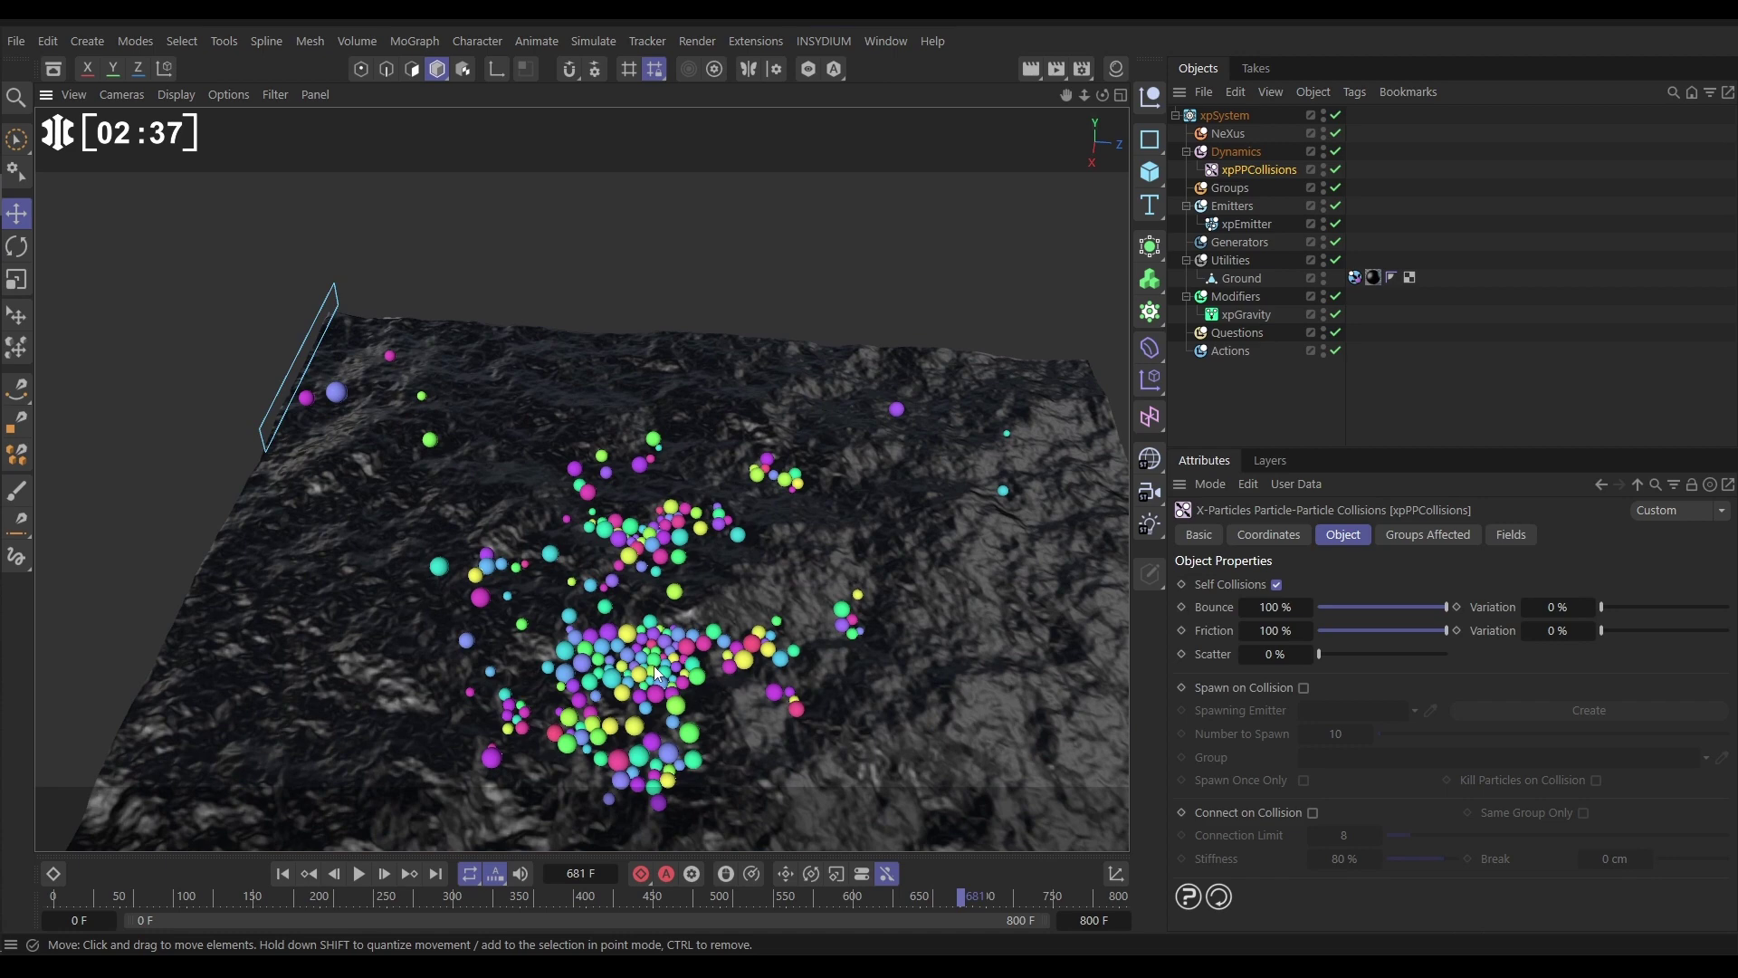
# Set the xpEmitter's Editor Display to Box (Filled).
pyautogui.click(1248, 225)
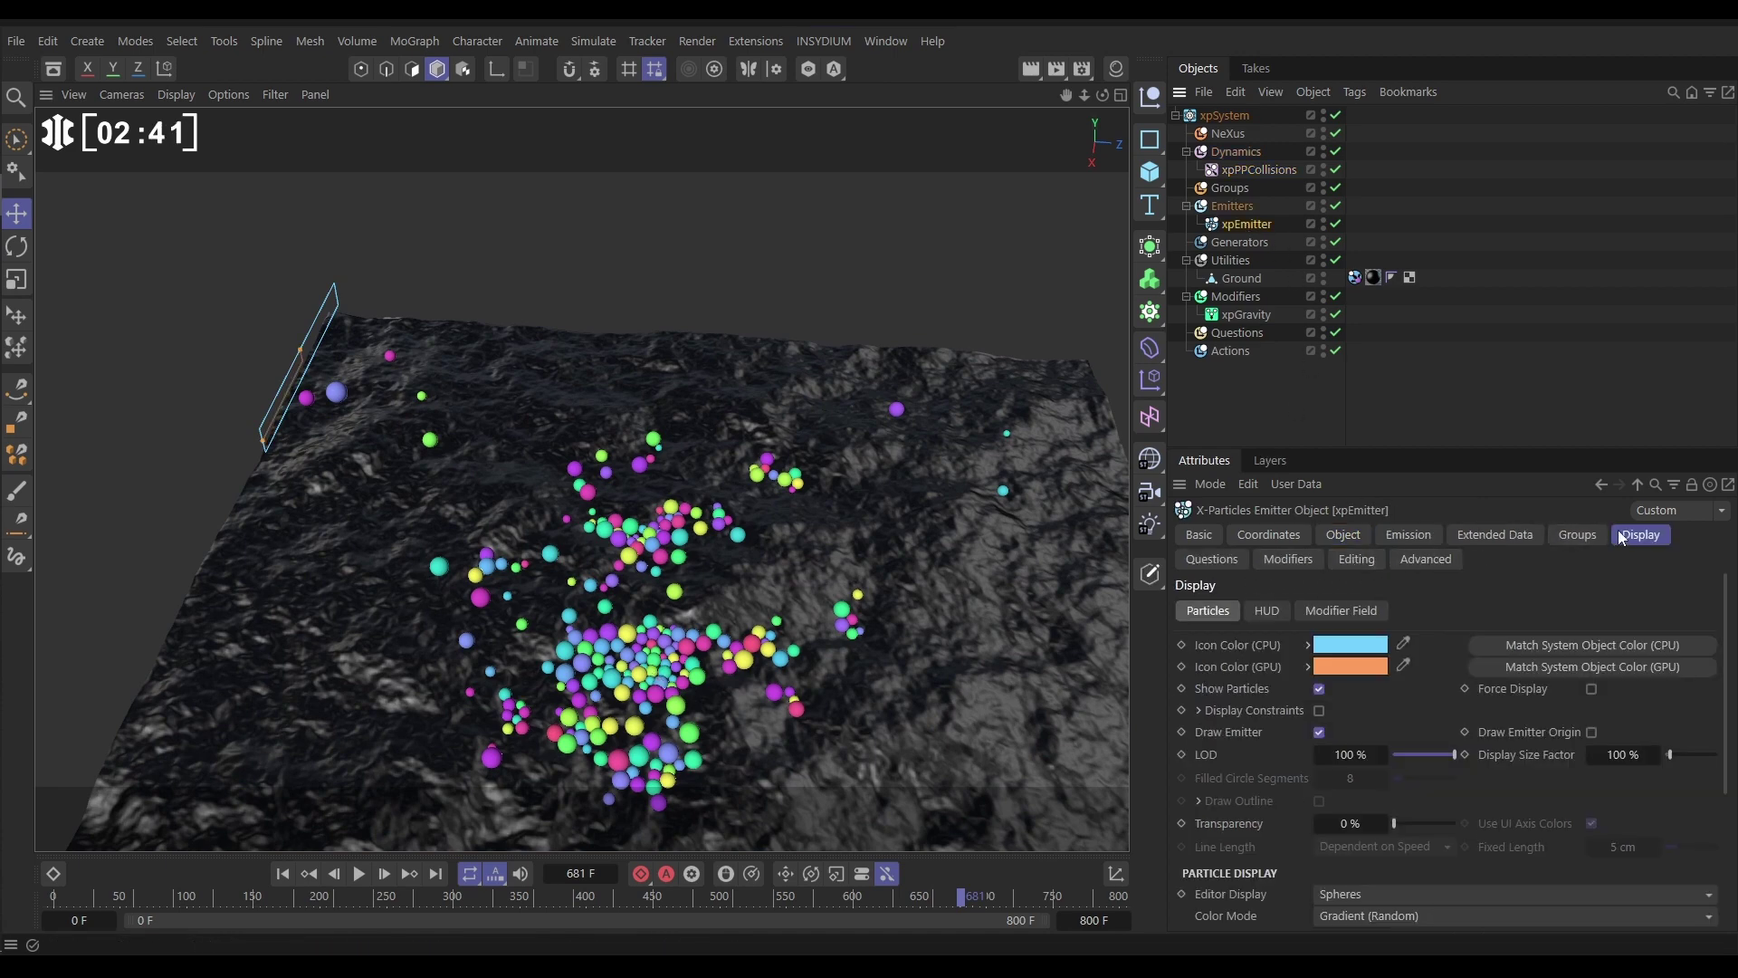
pyautogui.click(1340, 893)
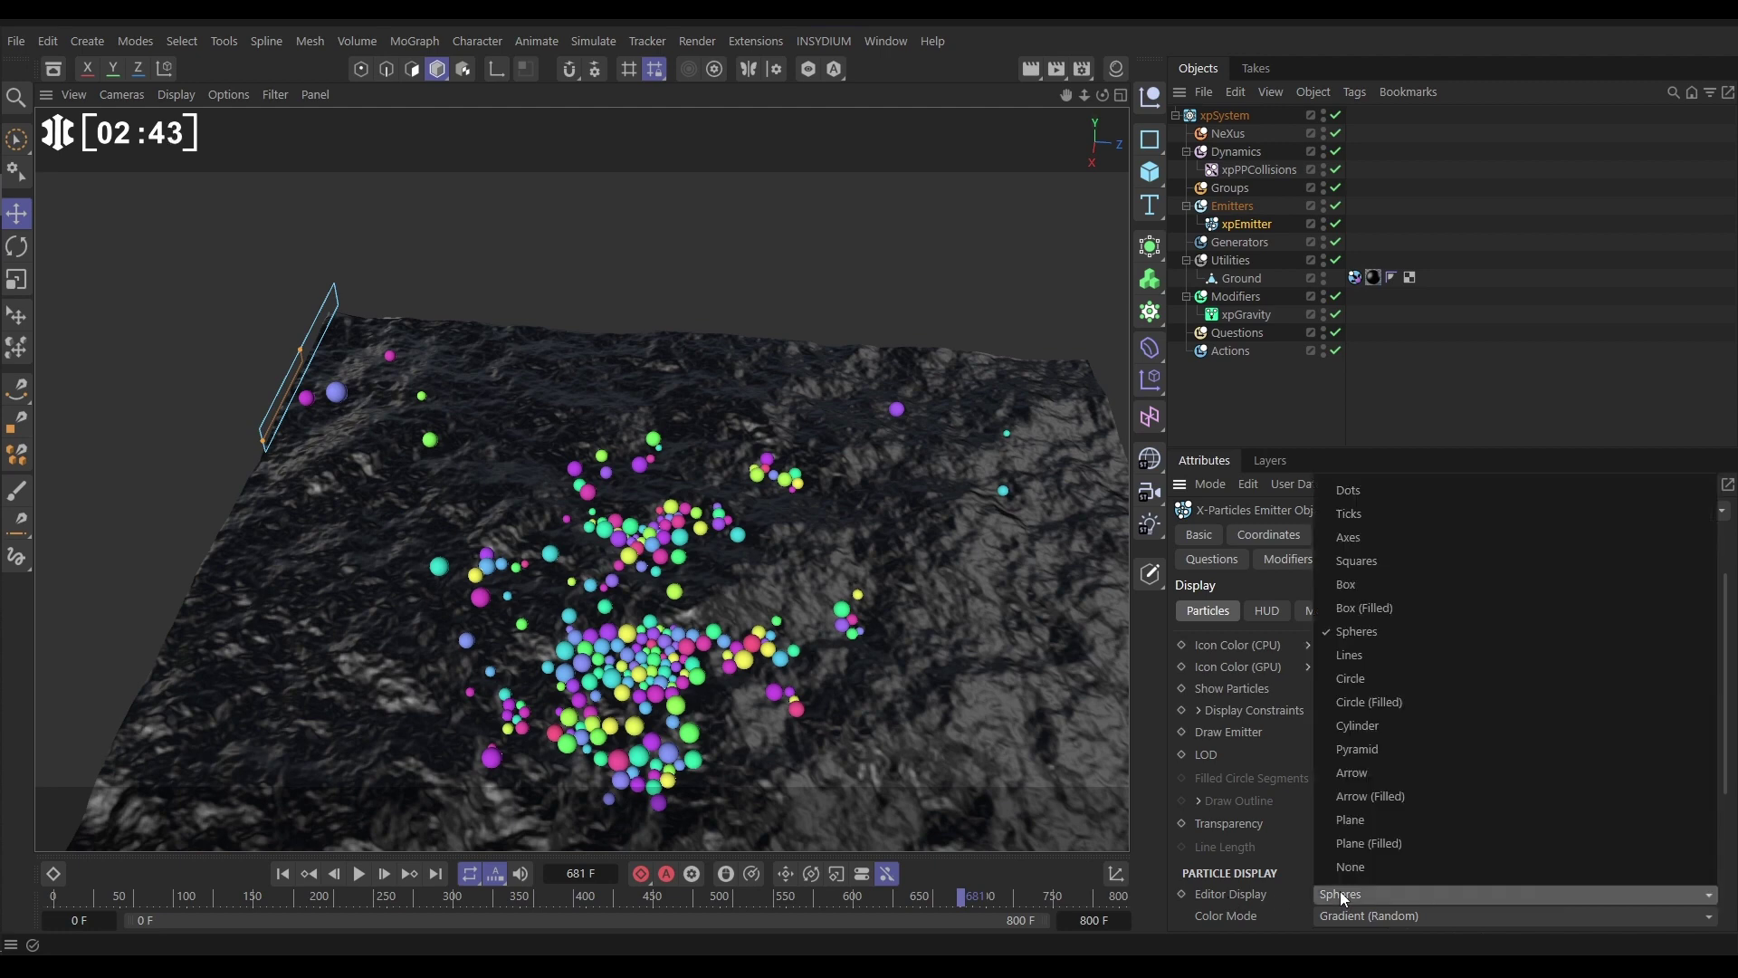
pyautogui.click(1367, 611)
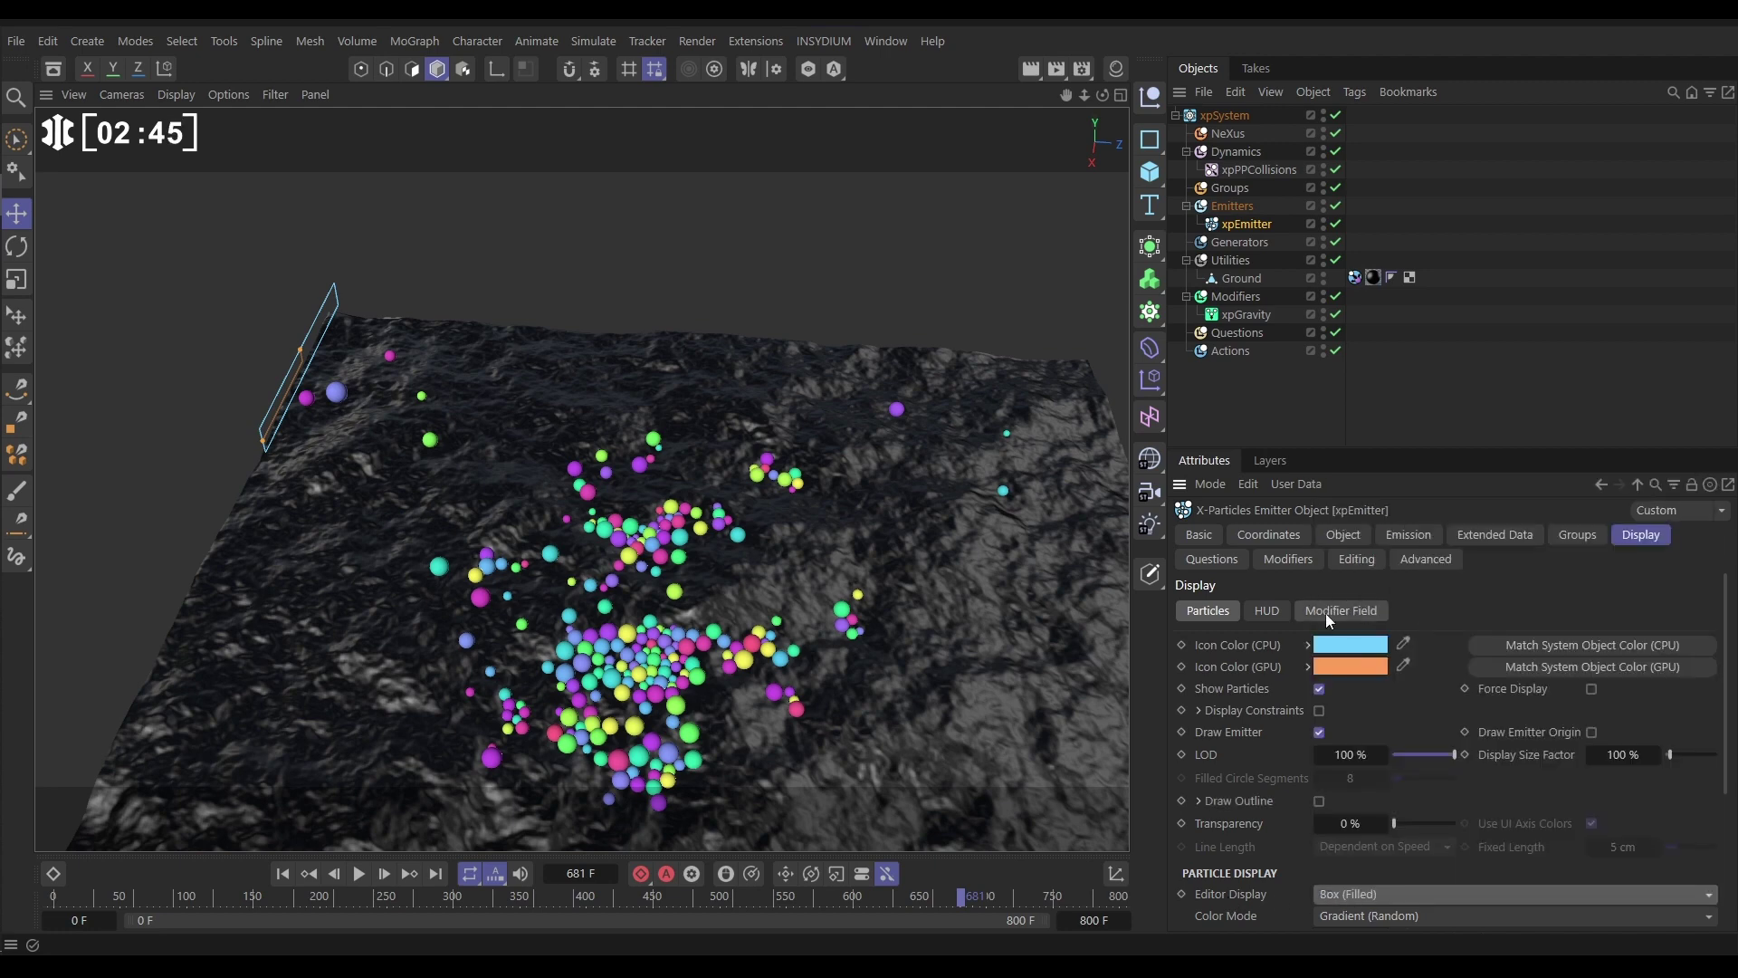
pyautogui.keyDown('alt'); pyautogui.moveTo(600, 682); pyautogui.dragTo(444, 822); pyautogui.keyUp('alt')
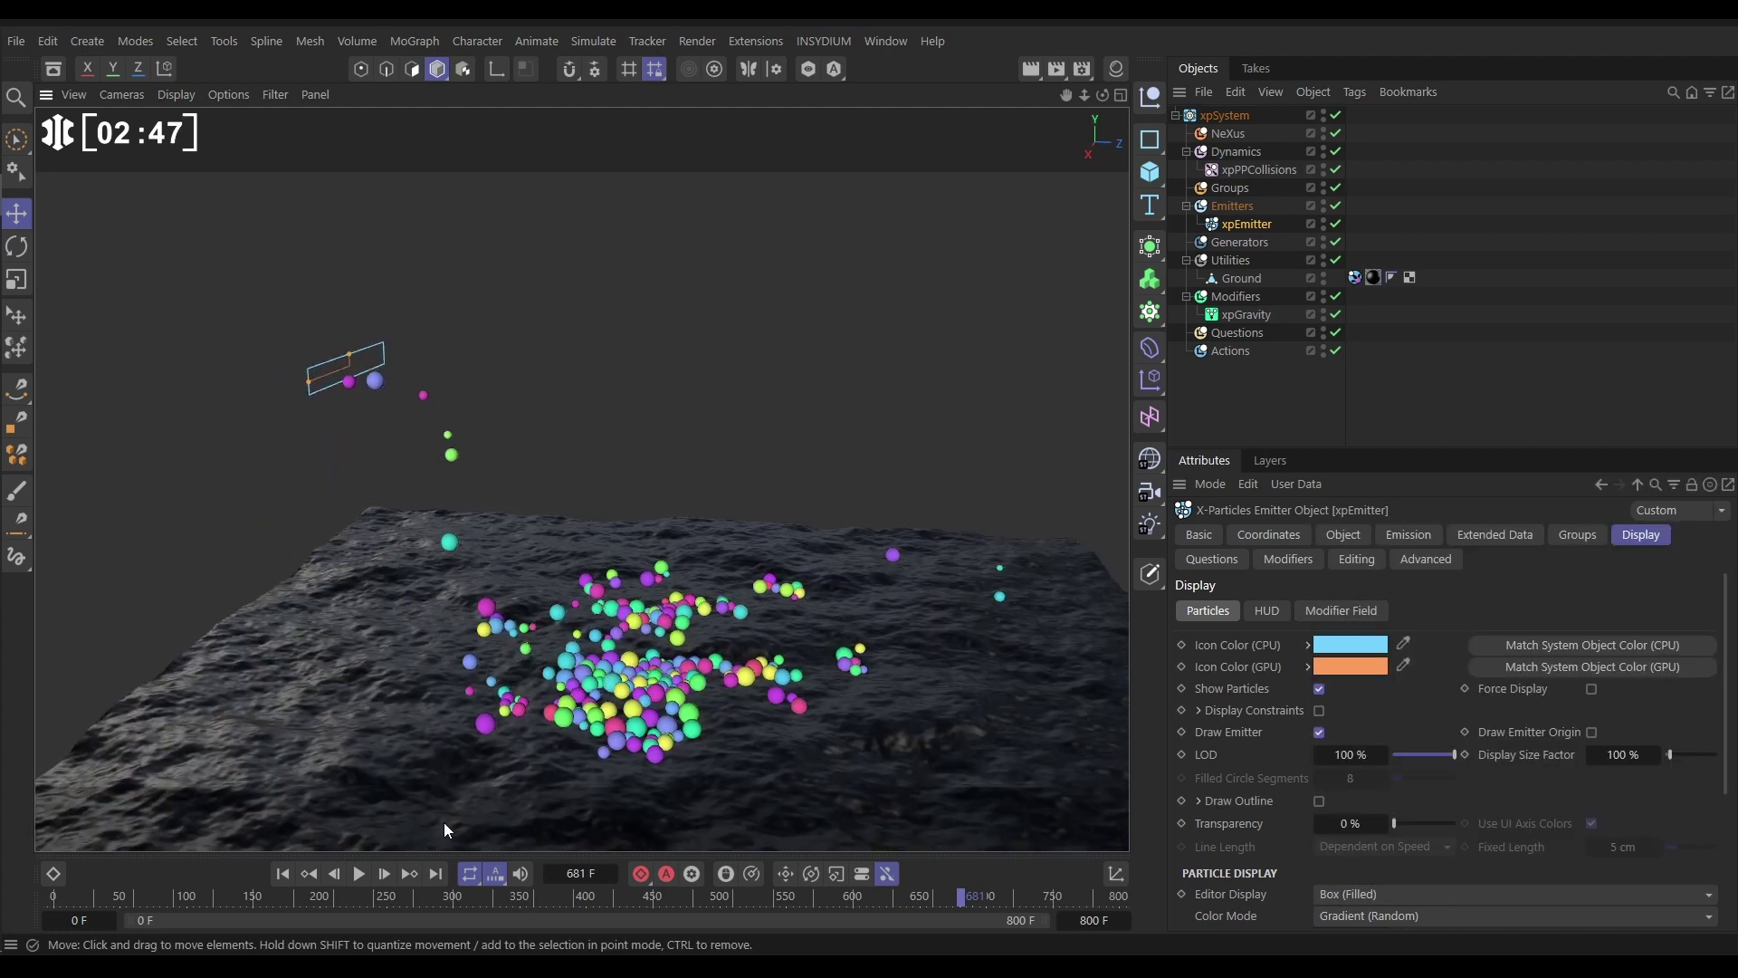
# Replay the simulation from frame 0 and move in closer to the box particles.
pyautogui.click(281, 876)
pyautogui.click(360, 874)
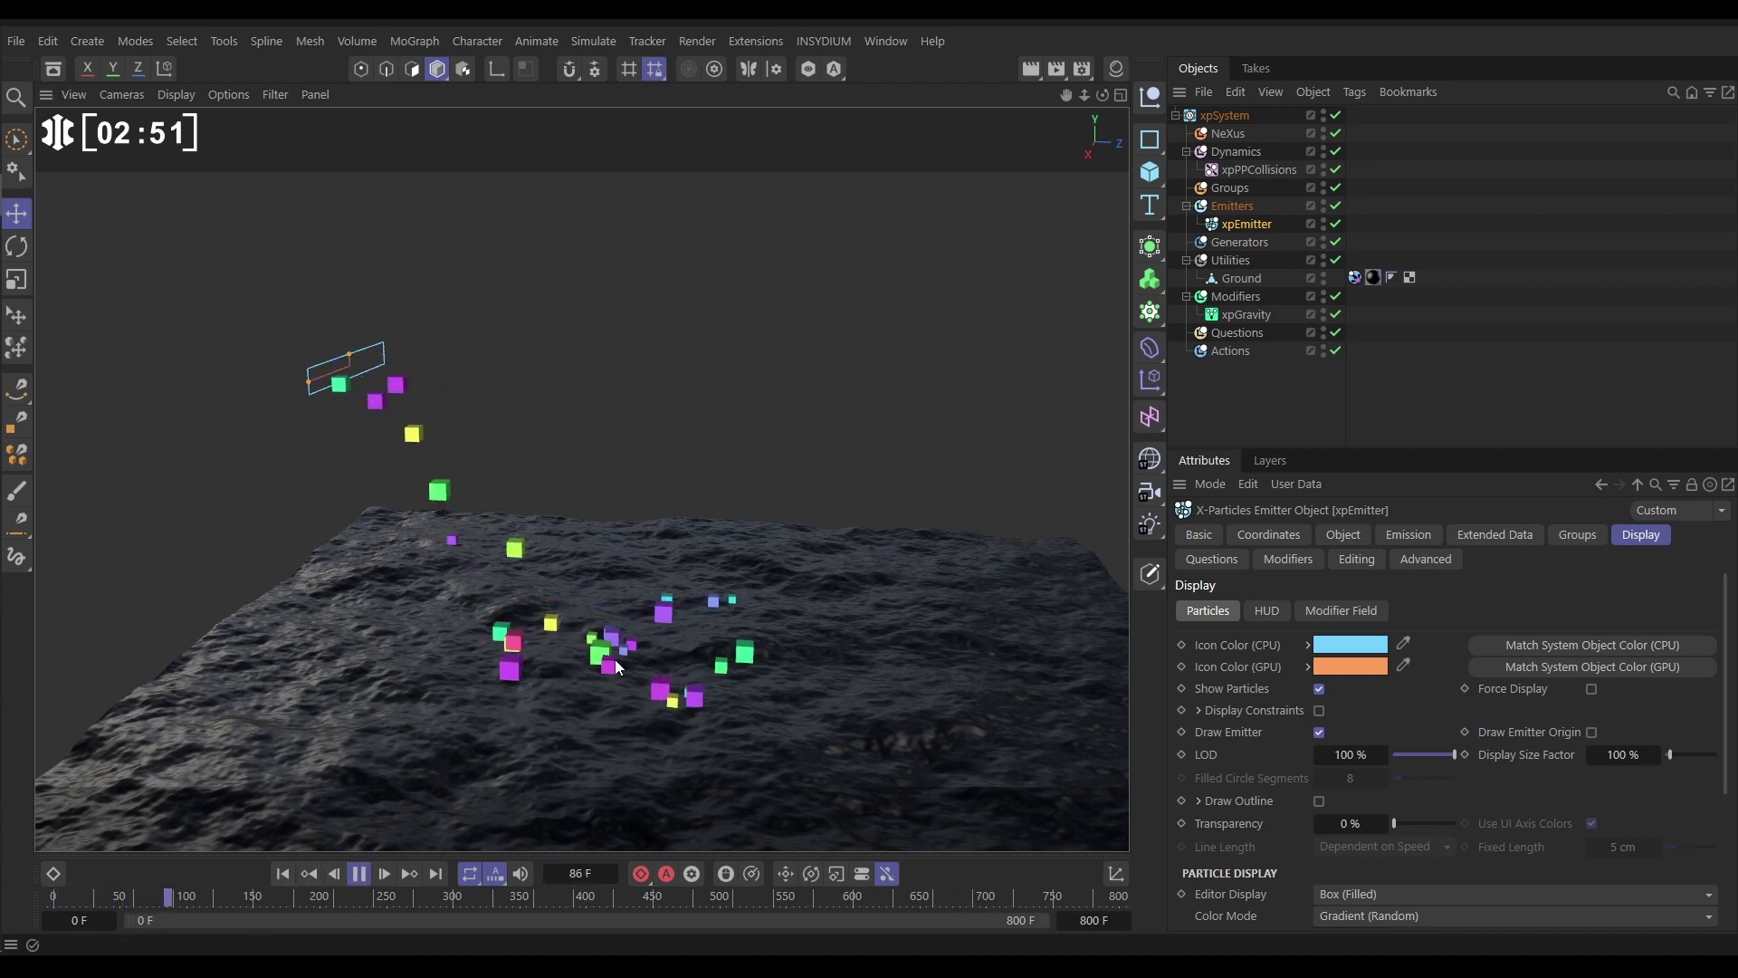
pyautogui.keyDown('alt'); pyautogui.moveTo(631, 668); pyautogui.dragTo(638, 752); pyautogui.keyUp('alt')
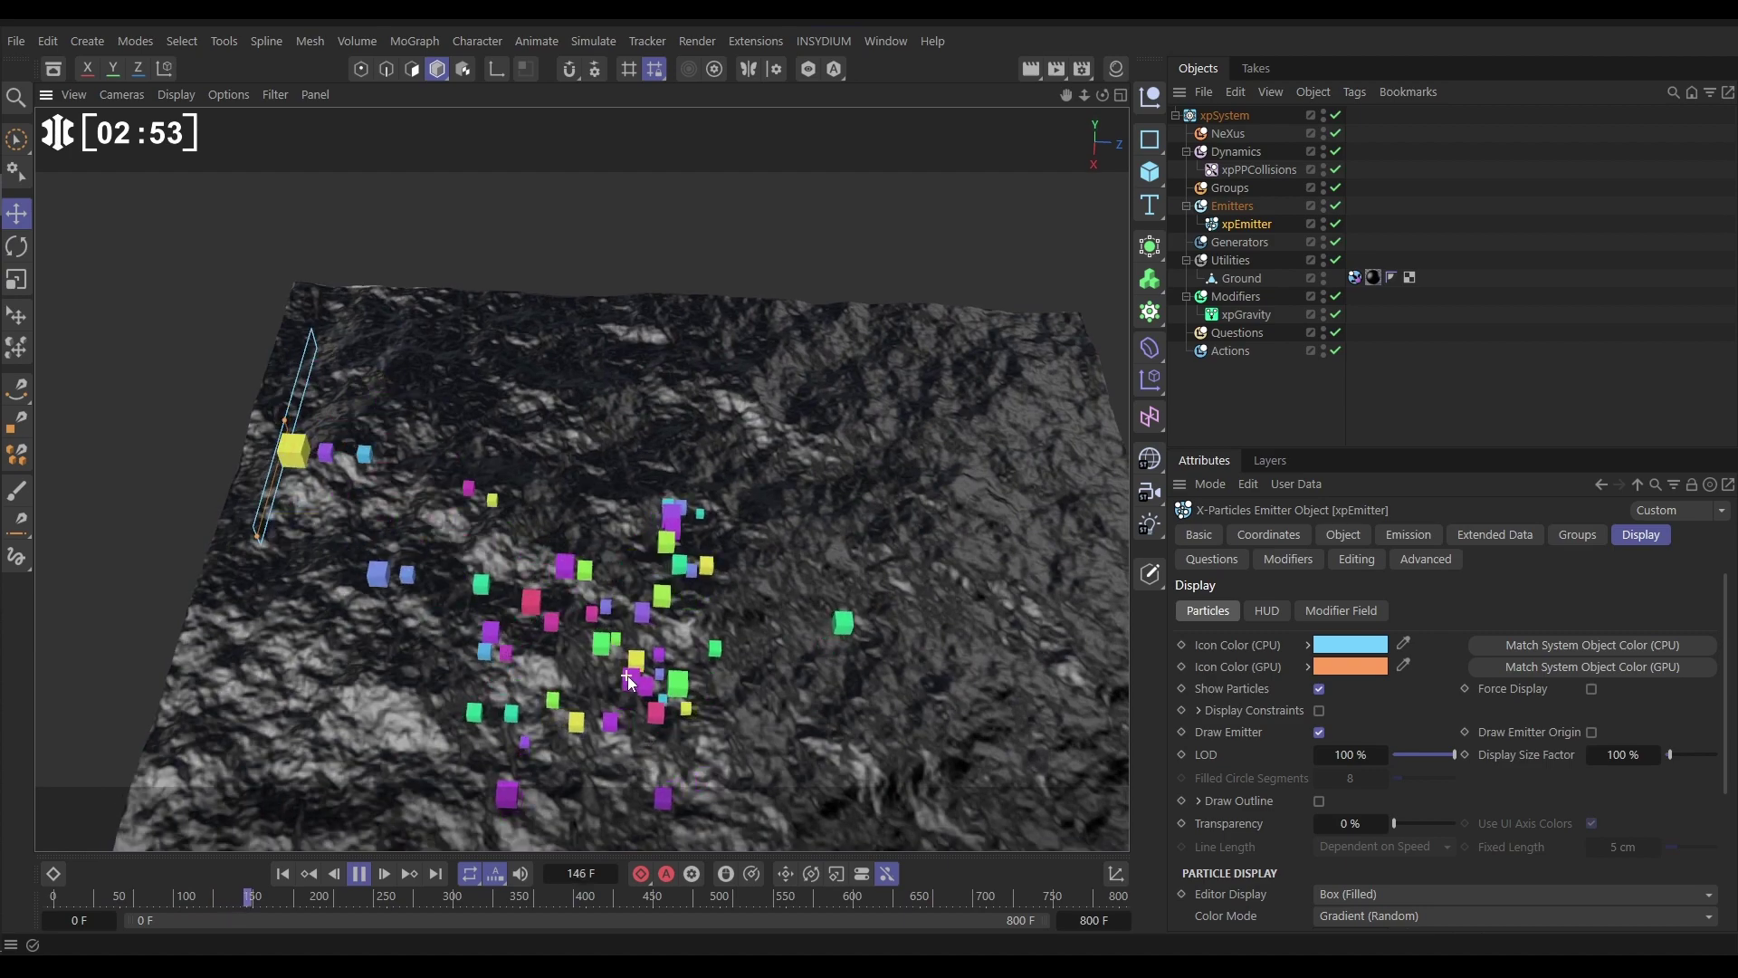
pyautogui.scroll(5, 711, 665)
pyautogui.keyDown('alt'); pyautogui.moveTo(712, 665); pyautogui.dragTo(645, 691); pyautogui.keyUp('alt')
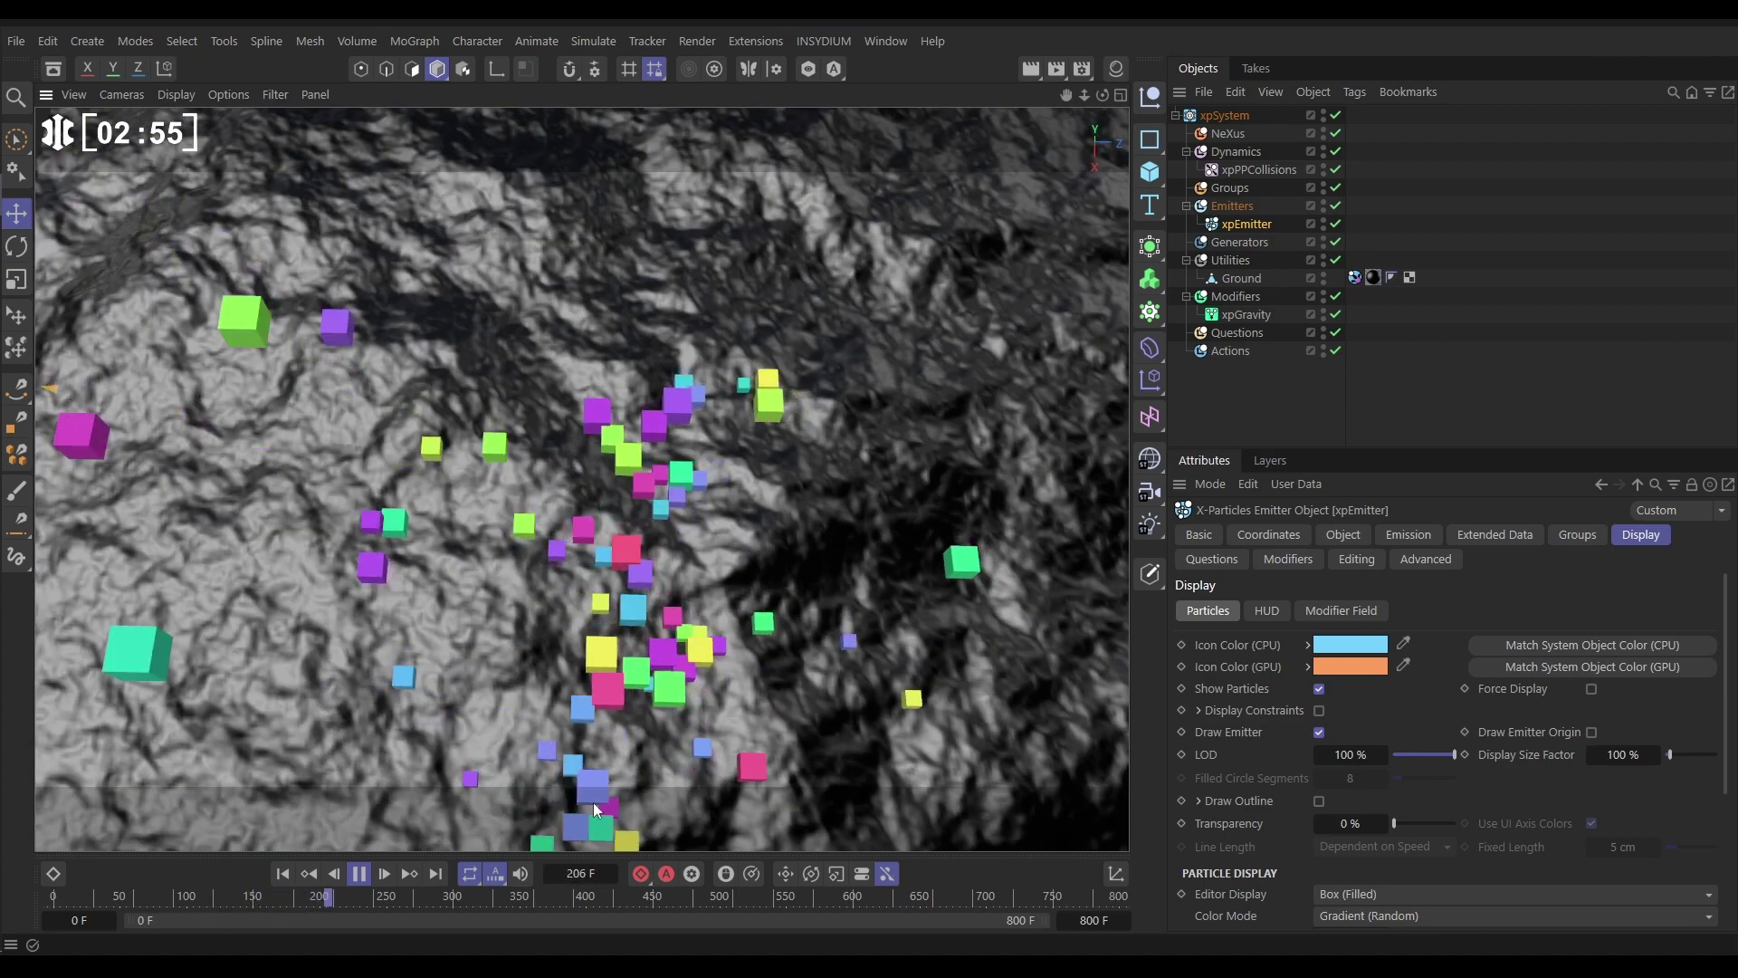
pyautogui.click(358, 874)
pyautogui.scroll(5, 787, 654)
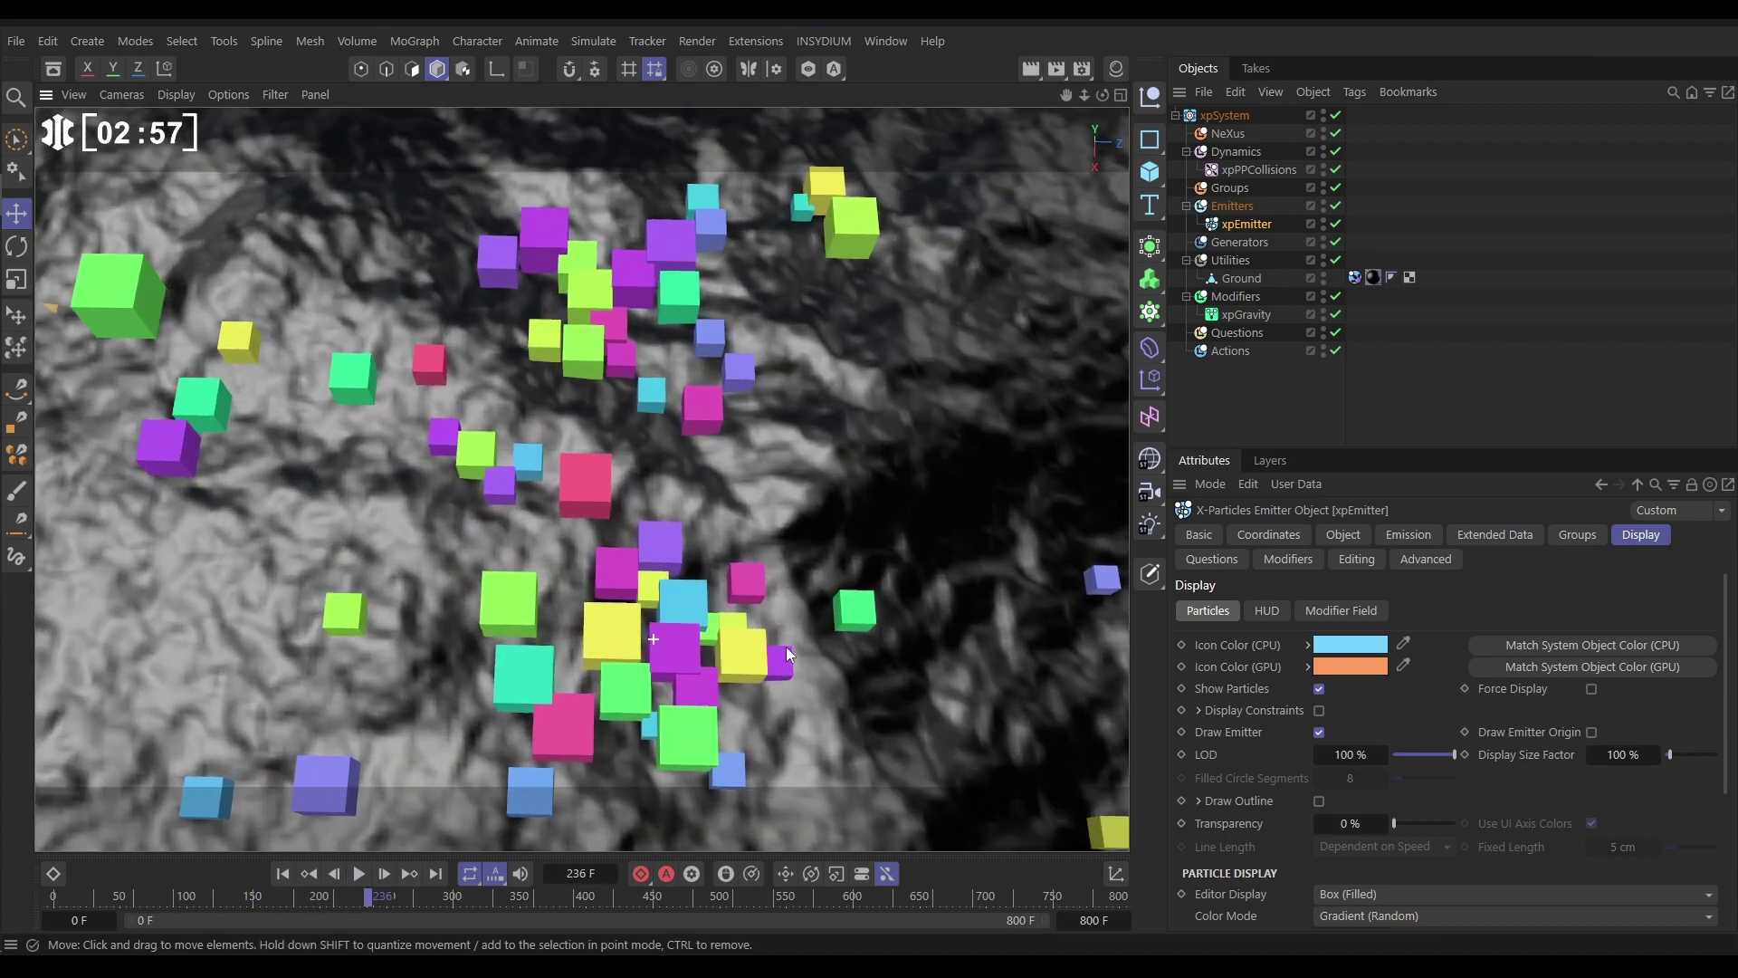
pyautogui.scroll(3, 703, 694)
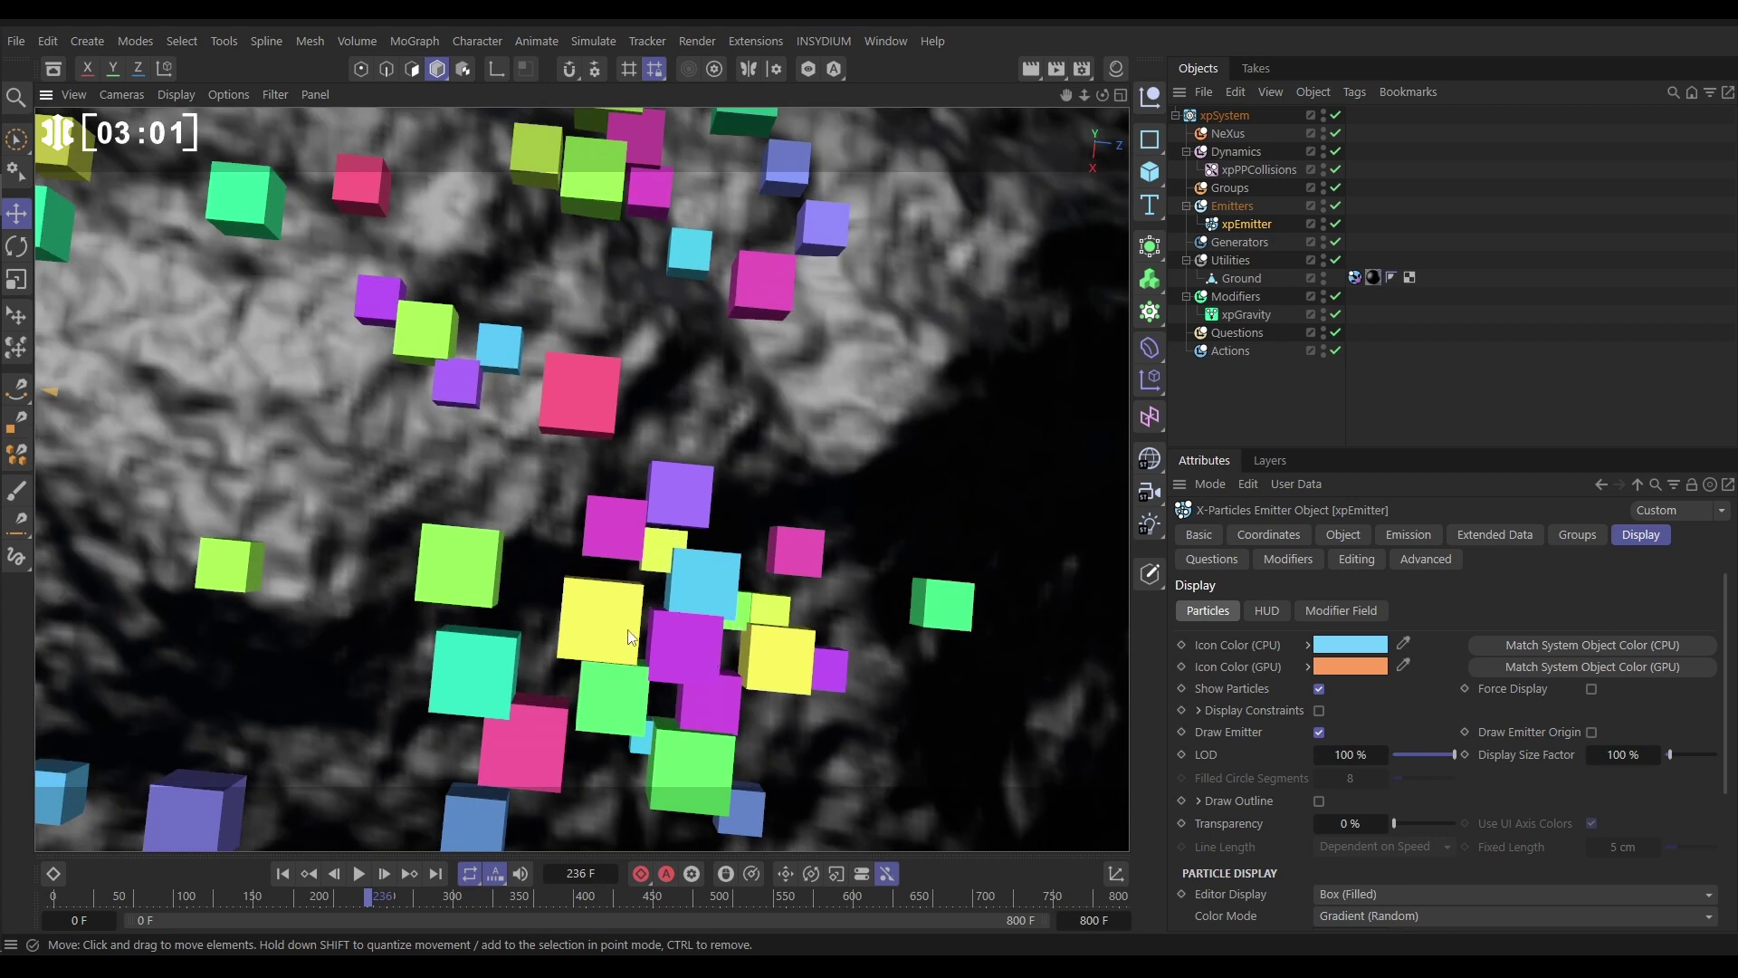
pyautogui.scroll(-3, 645, 615)
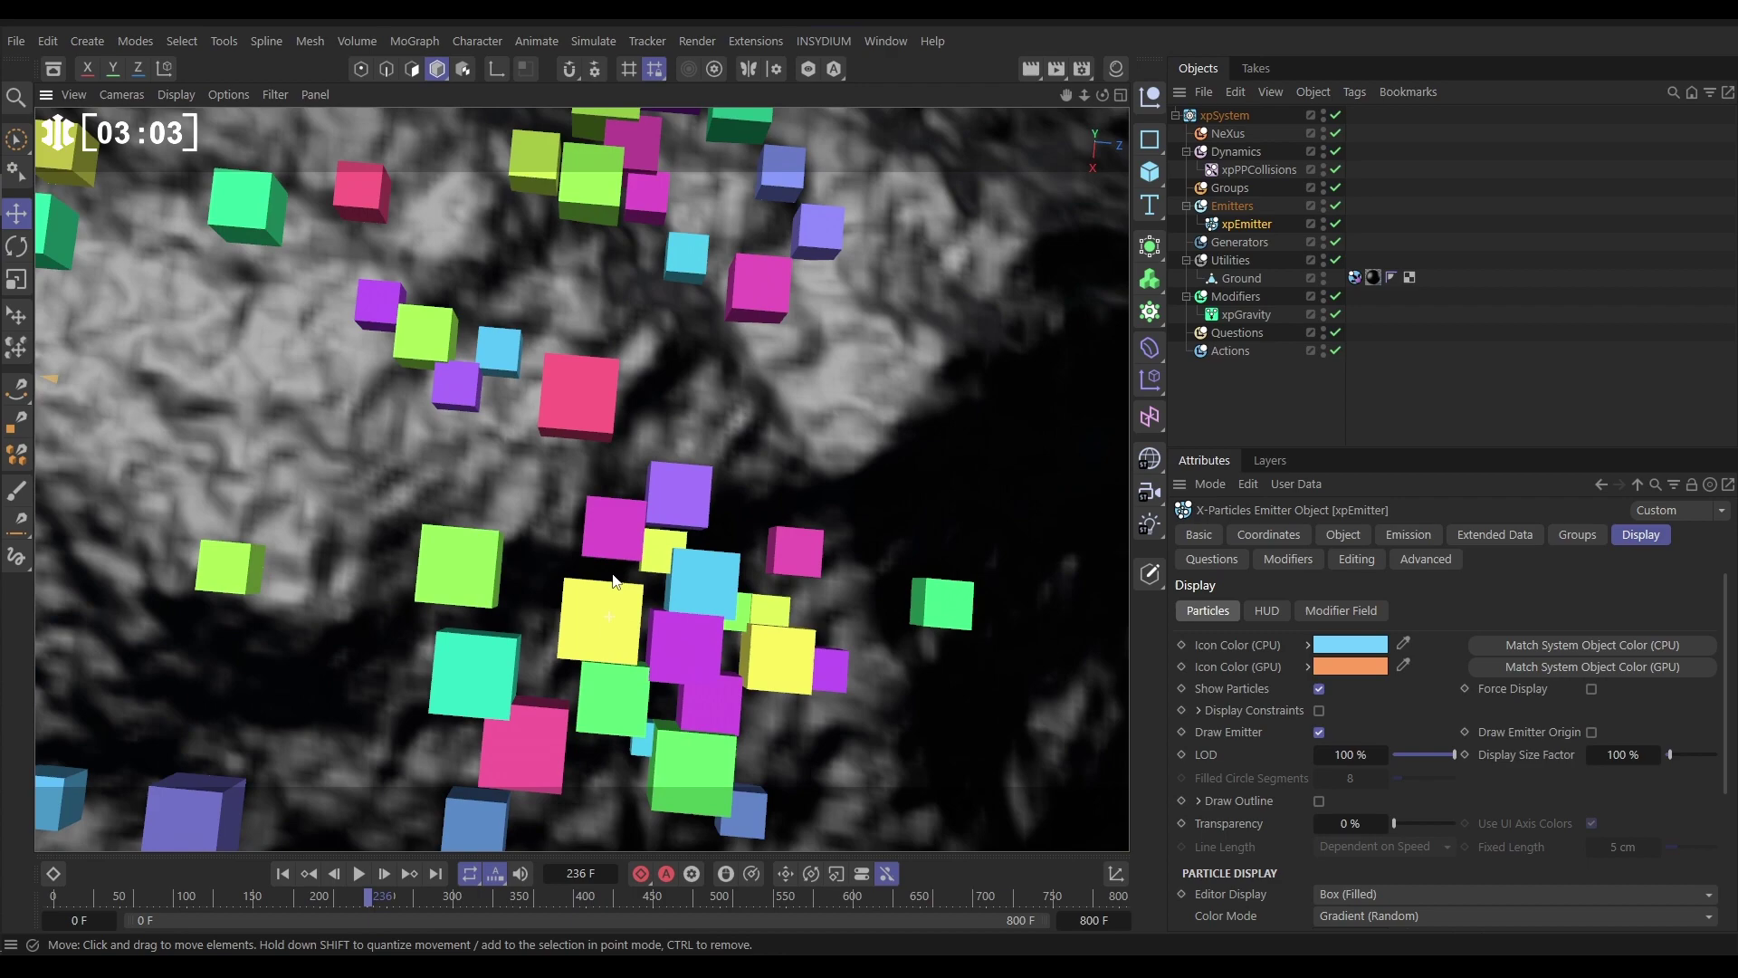
pyautogui.keyDown('alt'); pyautogui.moveTo(645, 616); pyautogui.dragTo(556, 643); pyautogui.keyUp('alt')
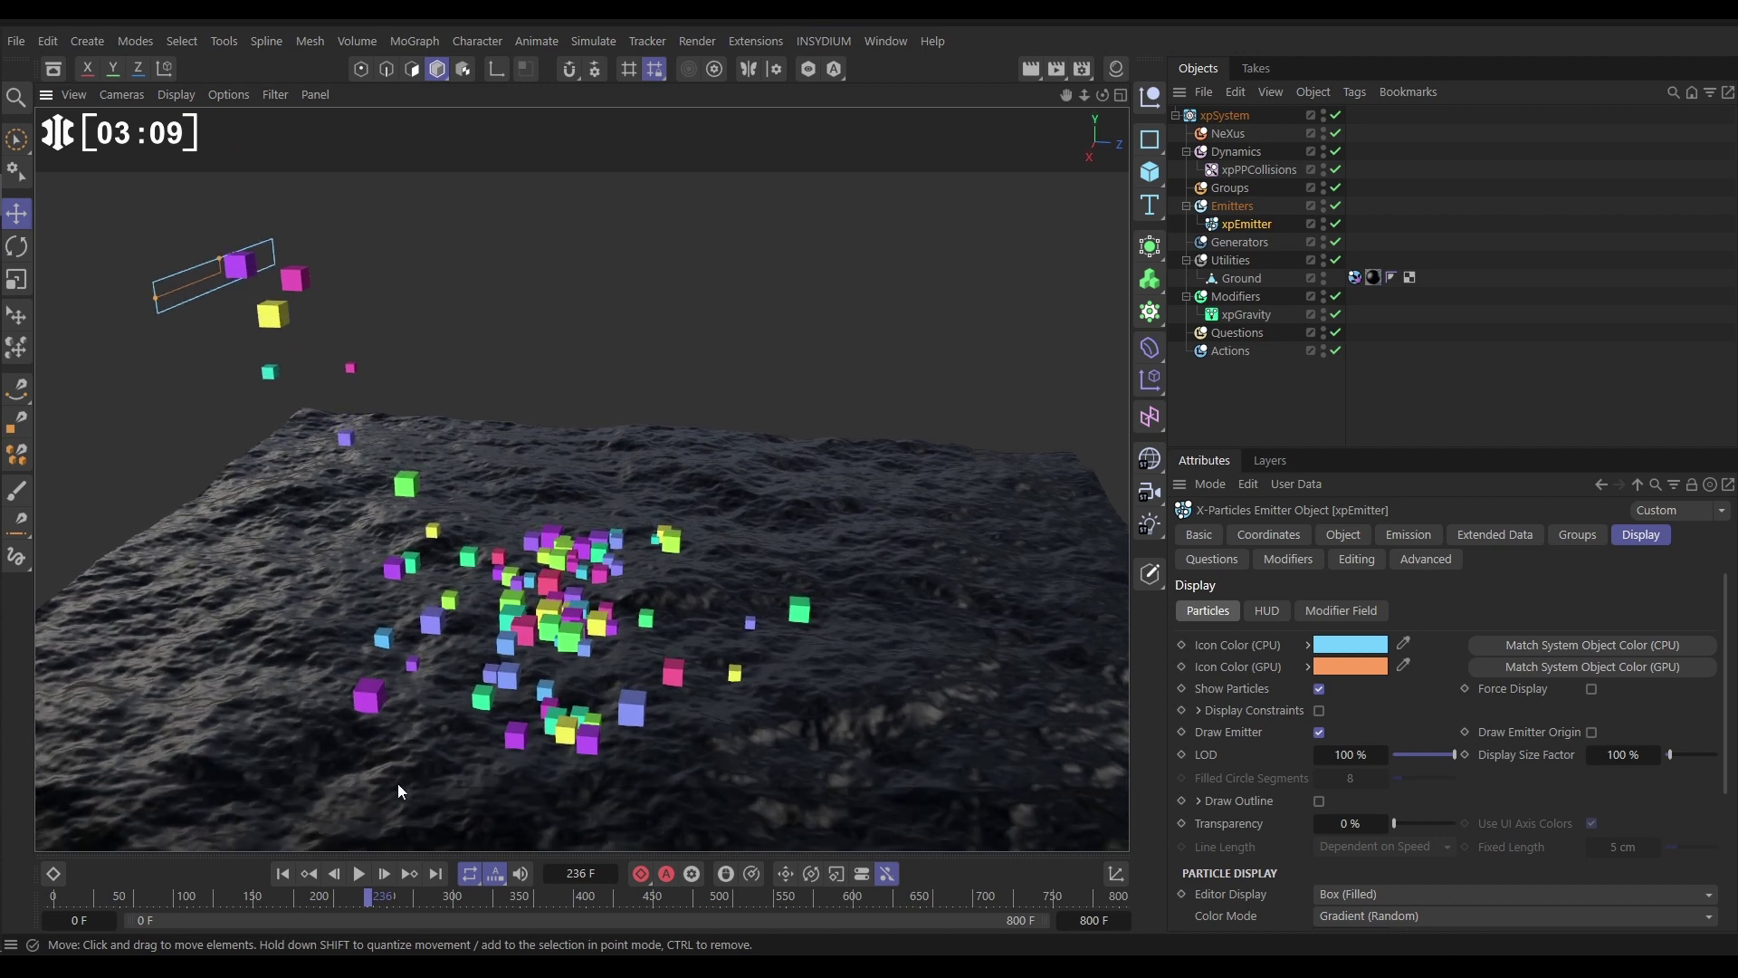
pyautogui.click(282, 874)
pyautogui.click(359, 873)
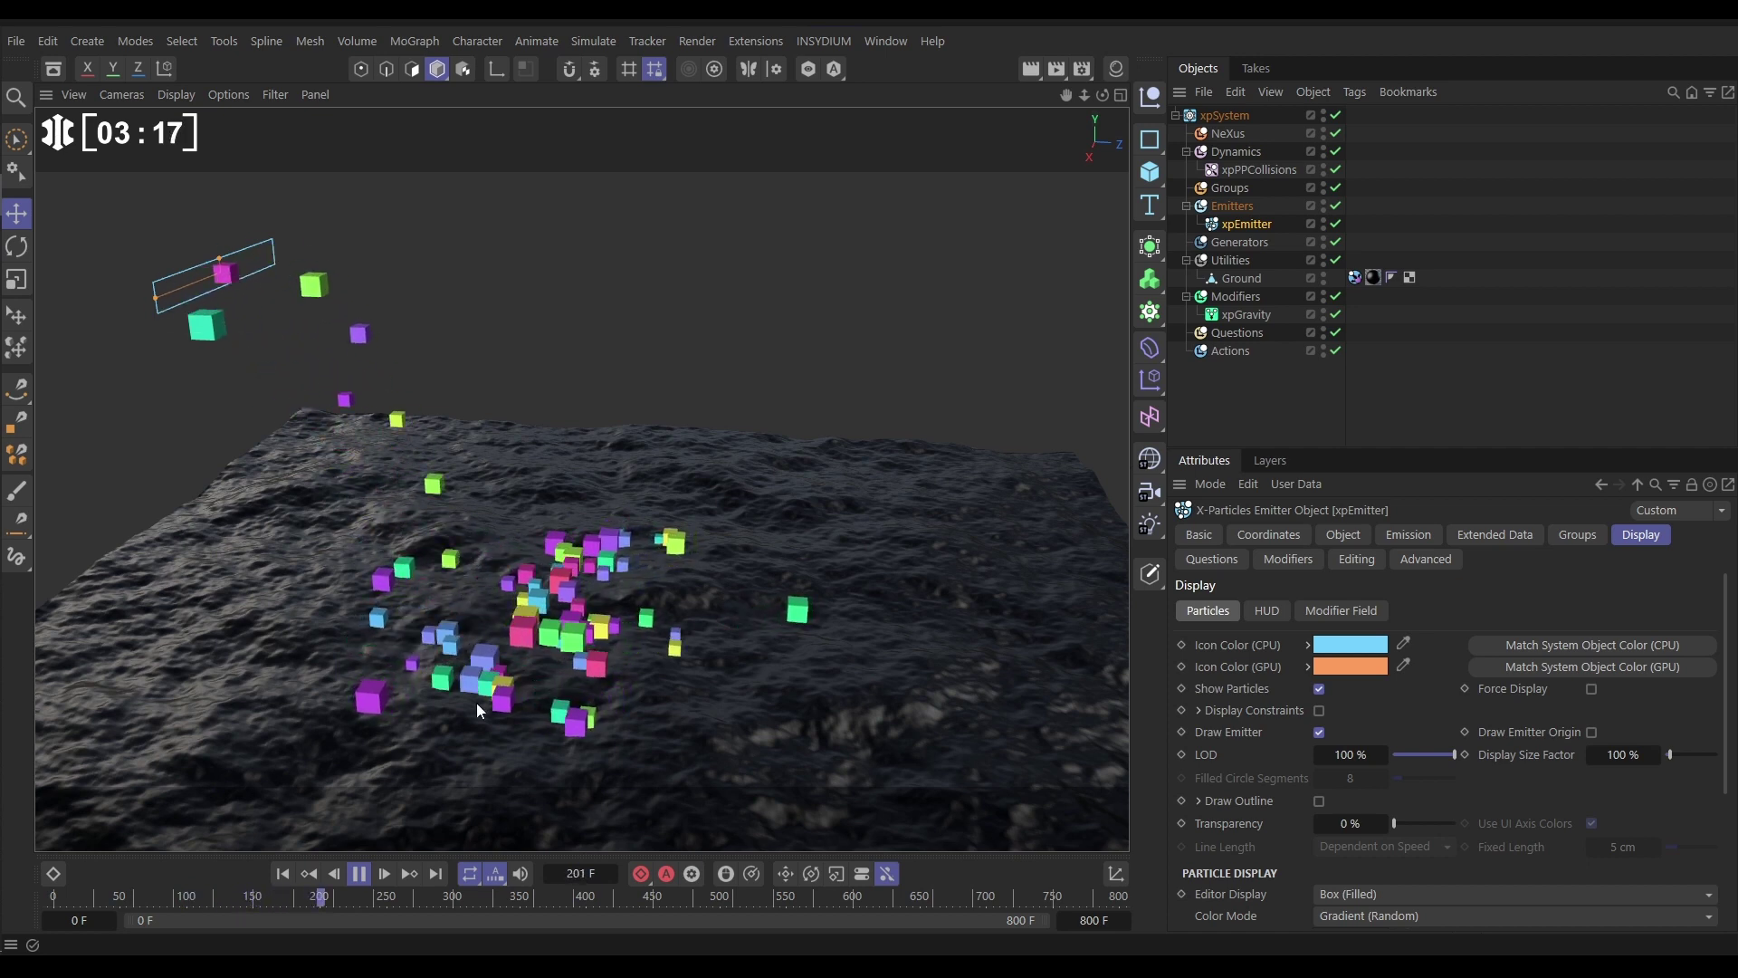
pyautogui.click(358, 873)
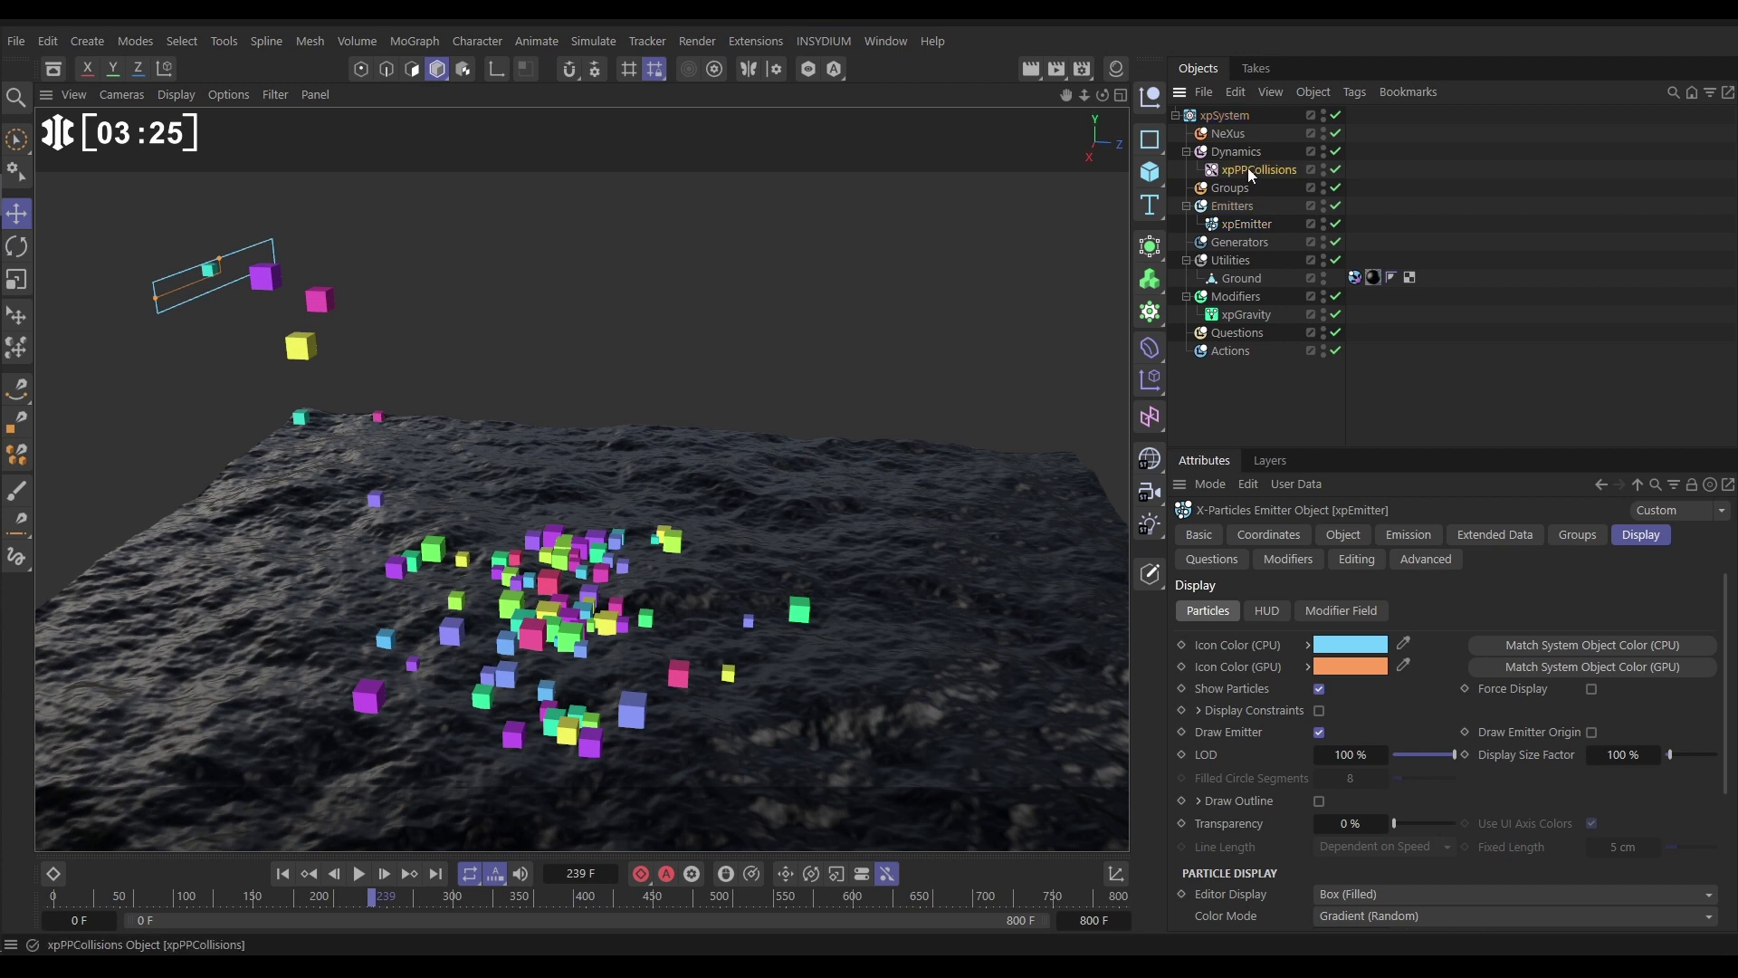
# Delete the xpPPCollisions modifier and the xpCollider tag on Ground.
pyautogui.press('Delete')
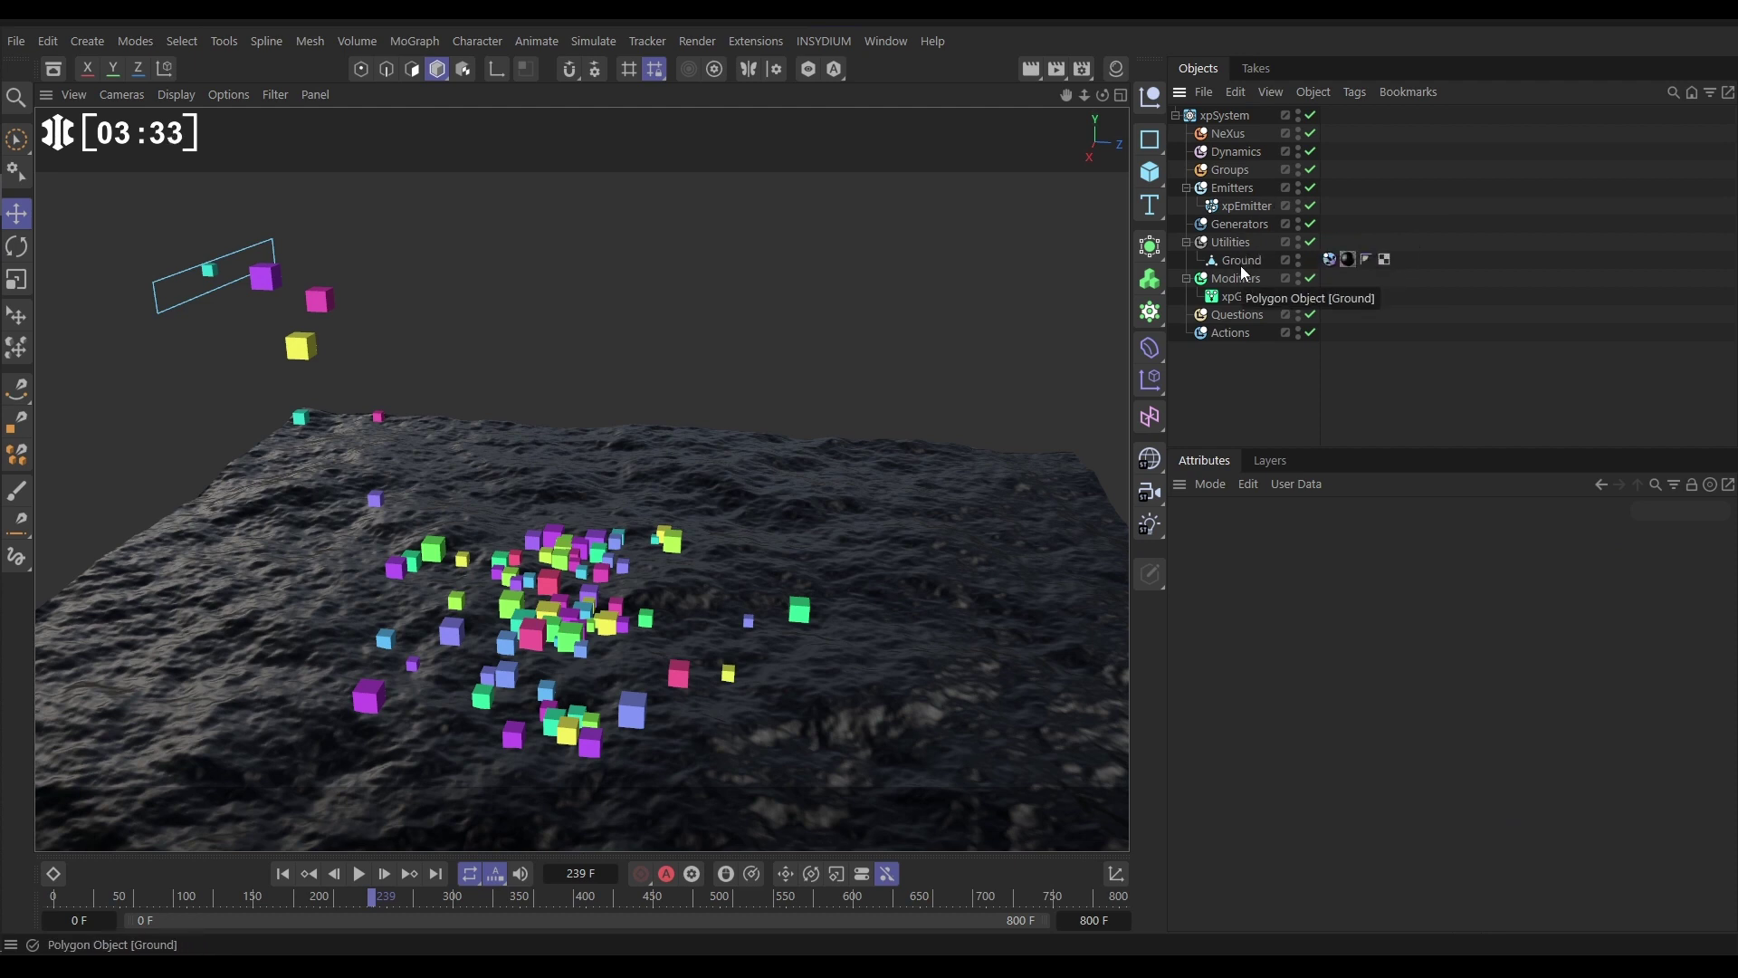
pyautogui.click(1331, 260)
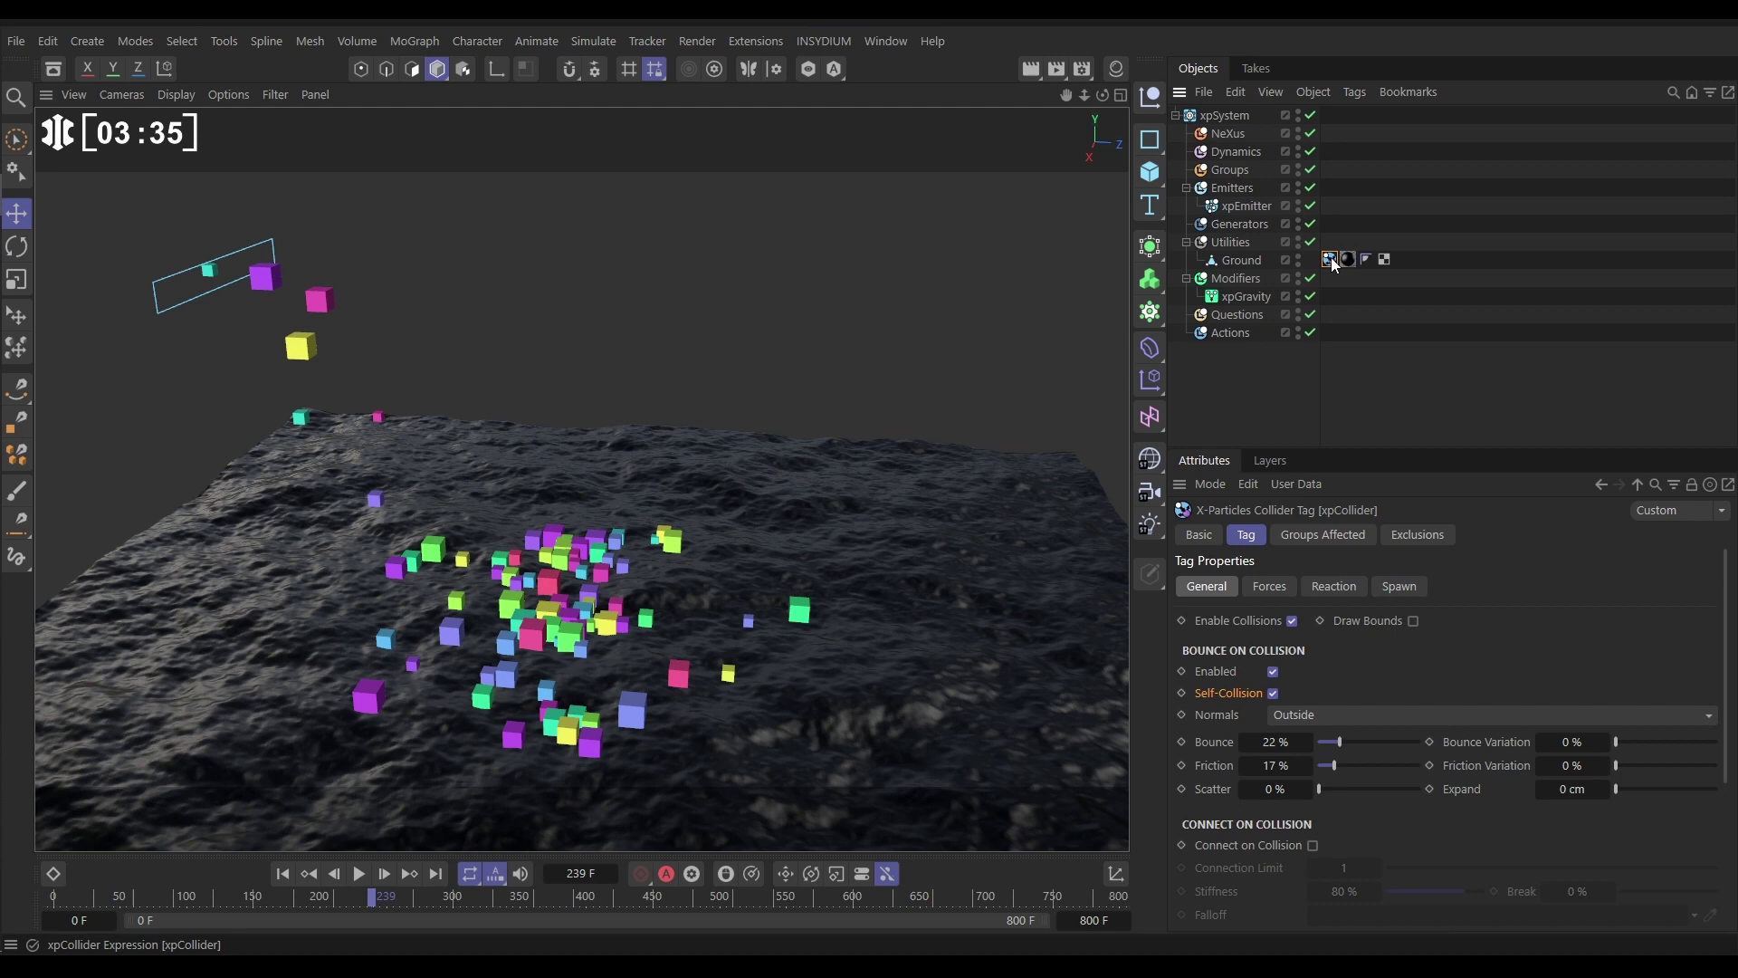
pyautogui.press('Delete')
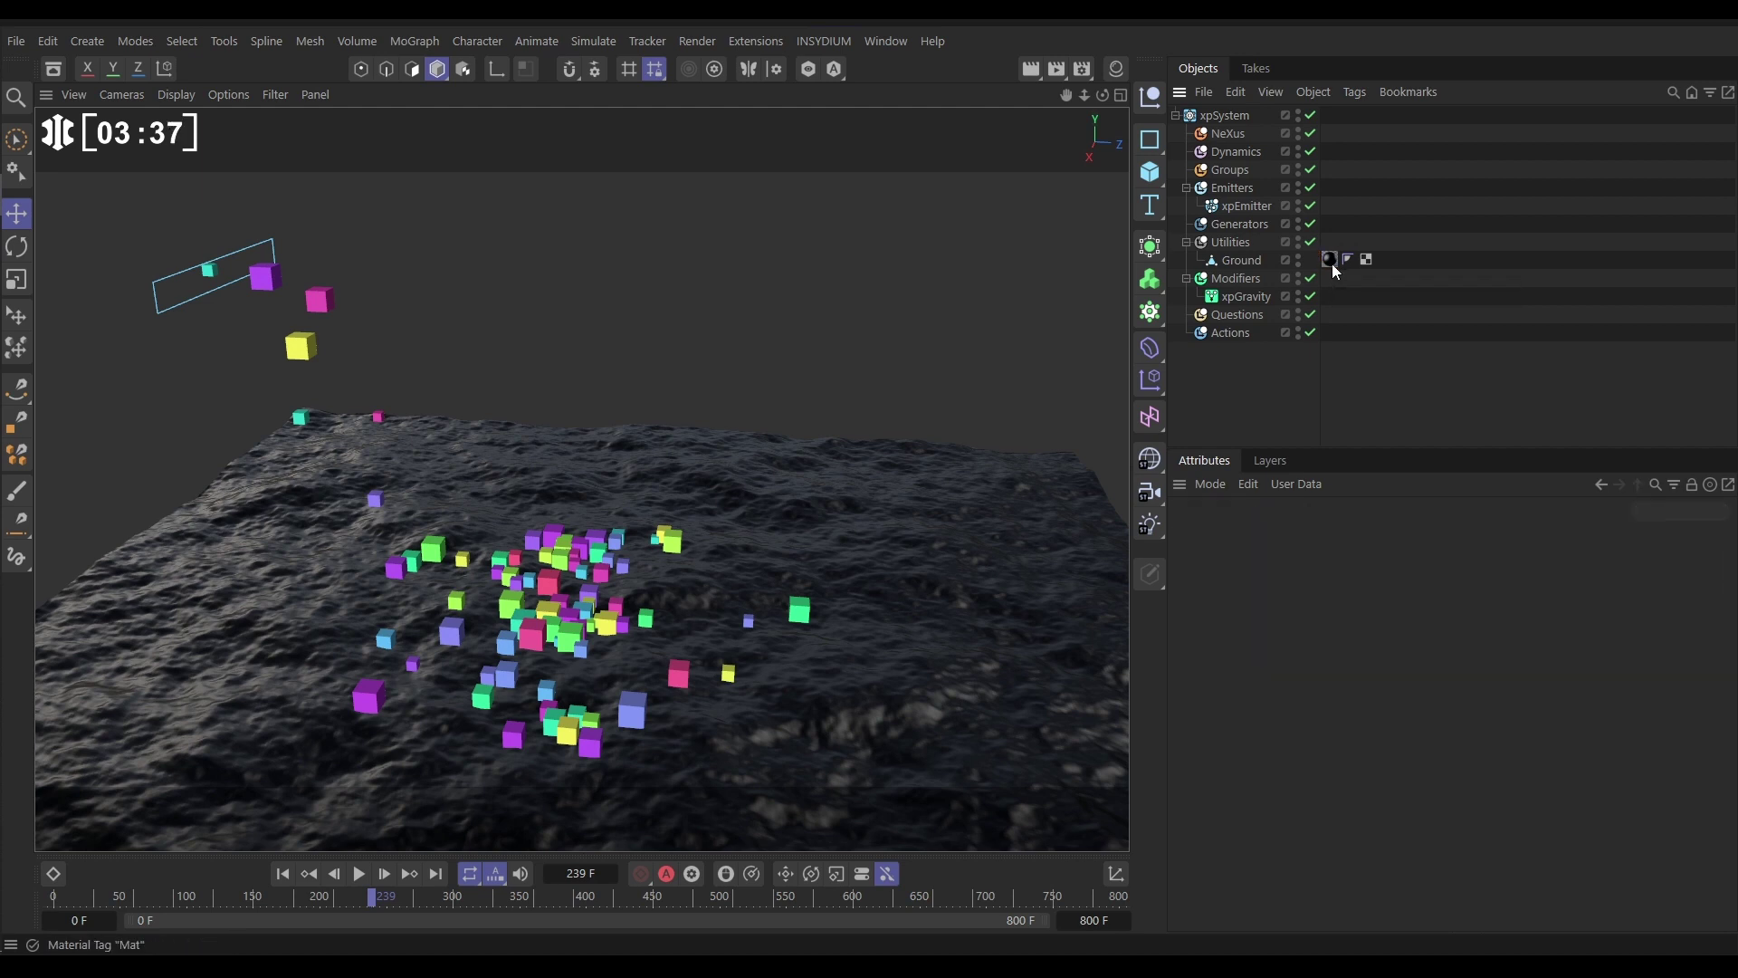
# Add an xpBullet Collider tag to the Ground object.
pyautogui.click(1241, 260)
pyautogui.click(1355, 94)
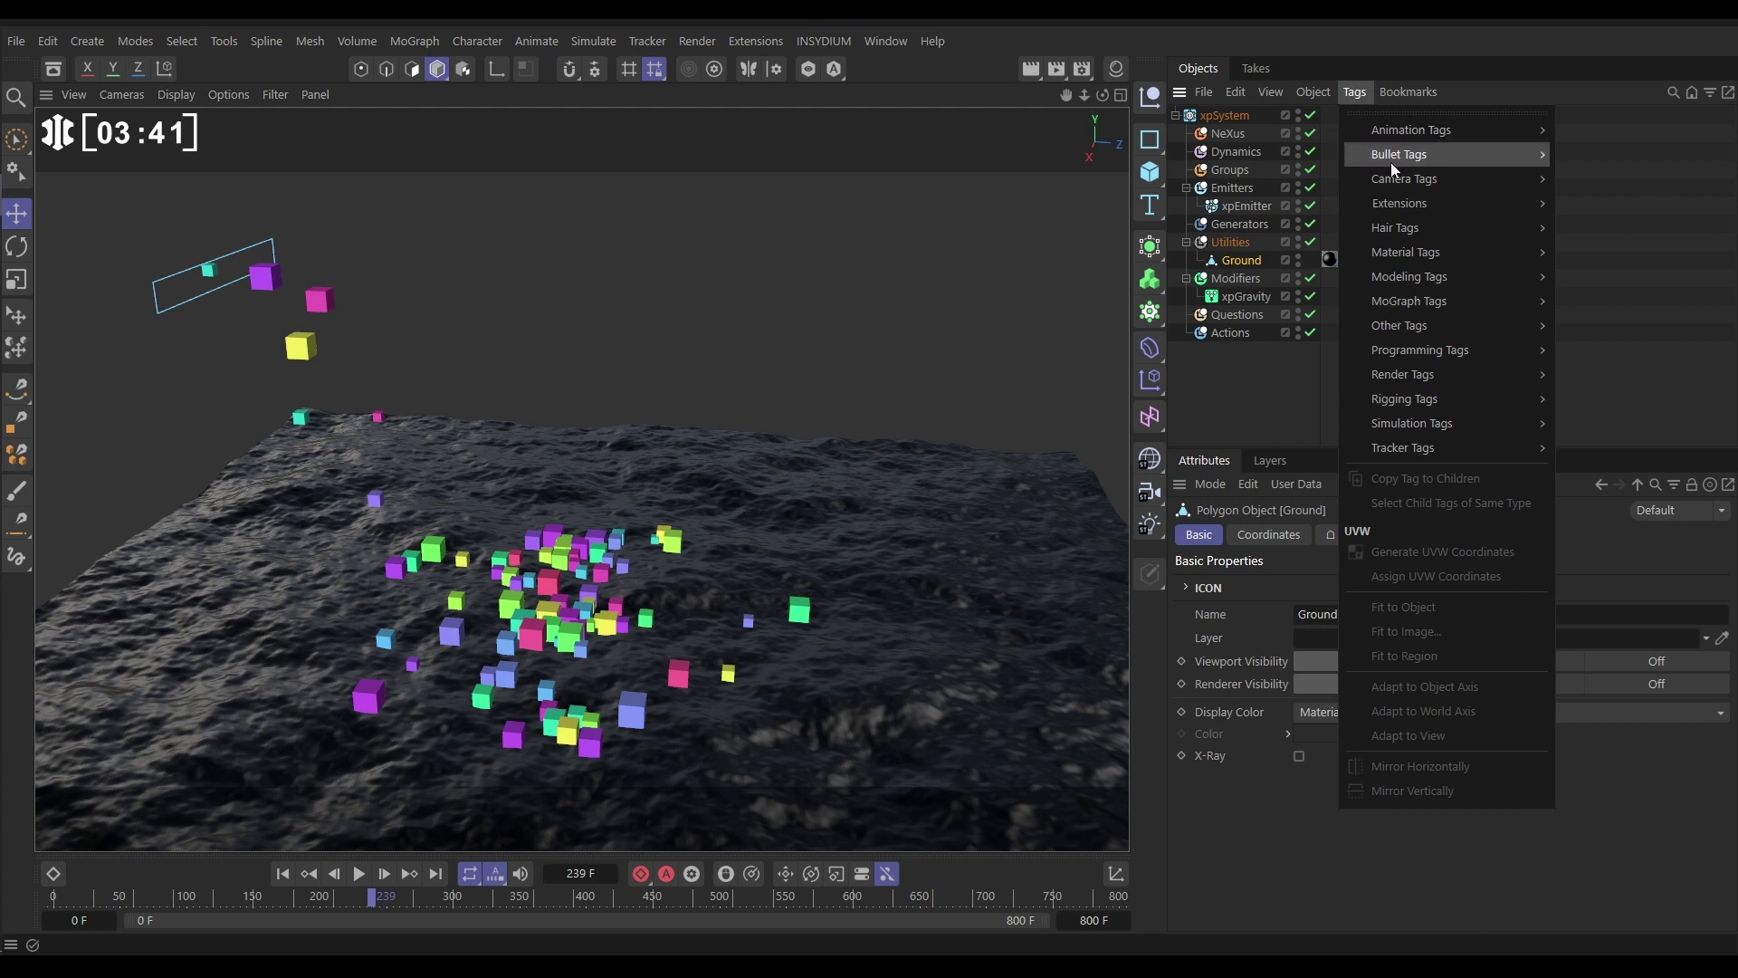
pyautogui.moveTo(1395, 208)
pyautogui.moveTo(1573, 208)
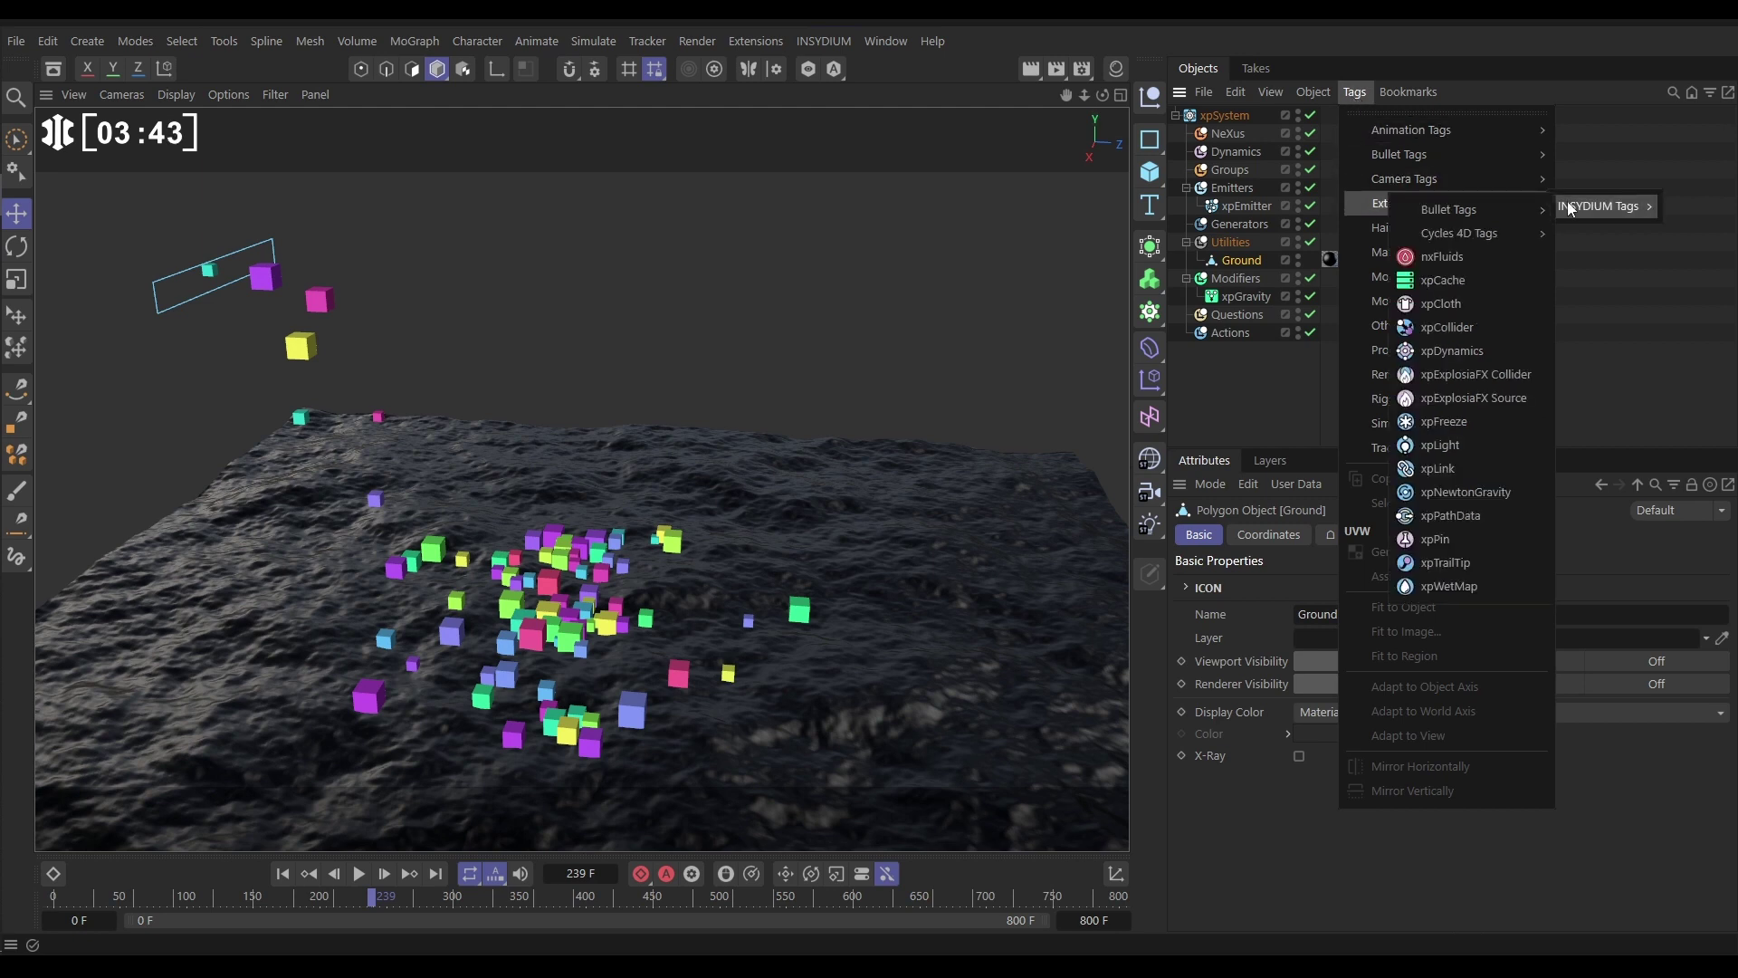
pyautogui.moveTo(1475, 214)
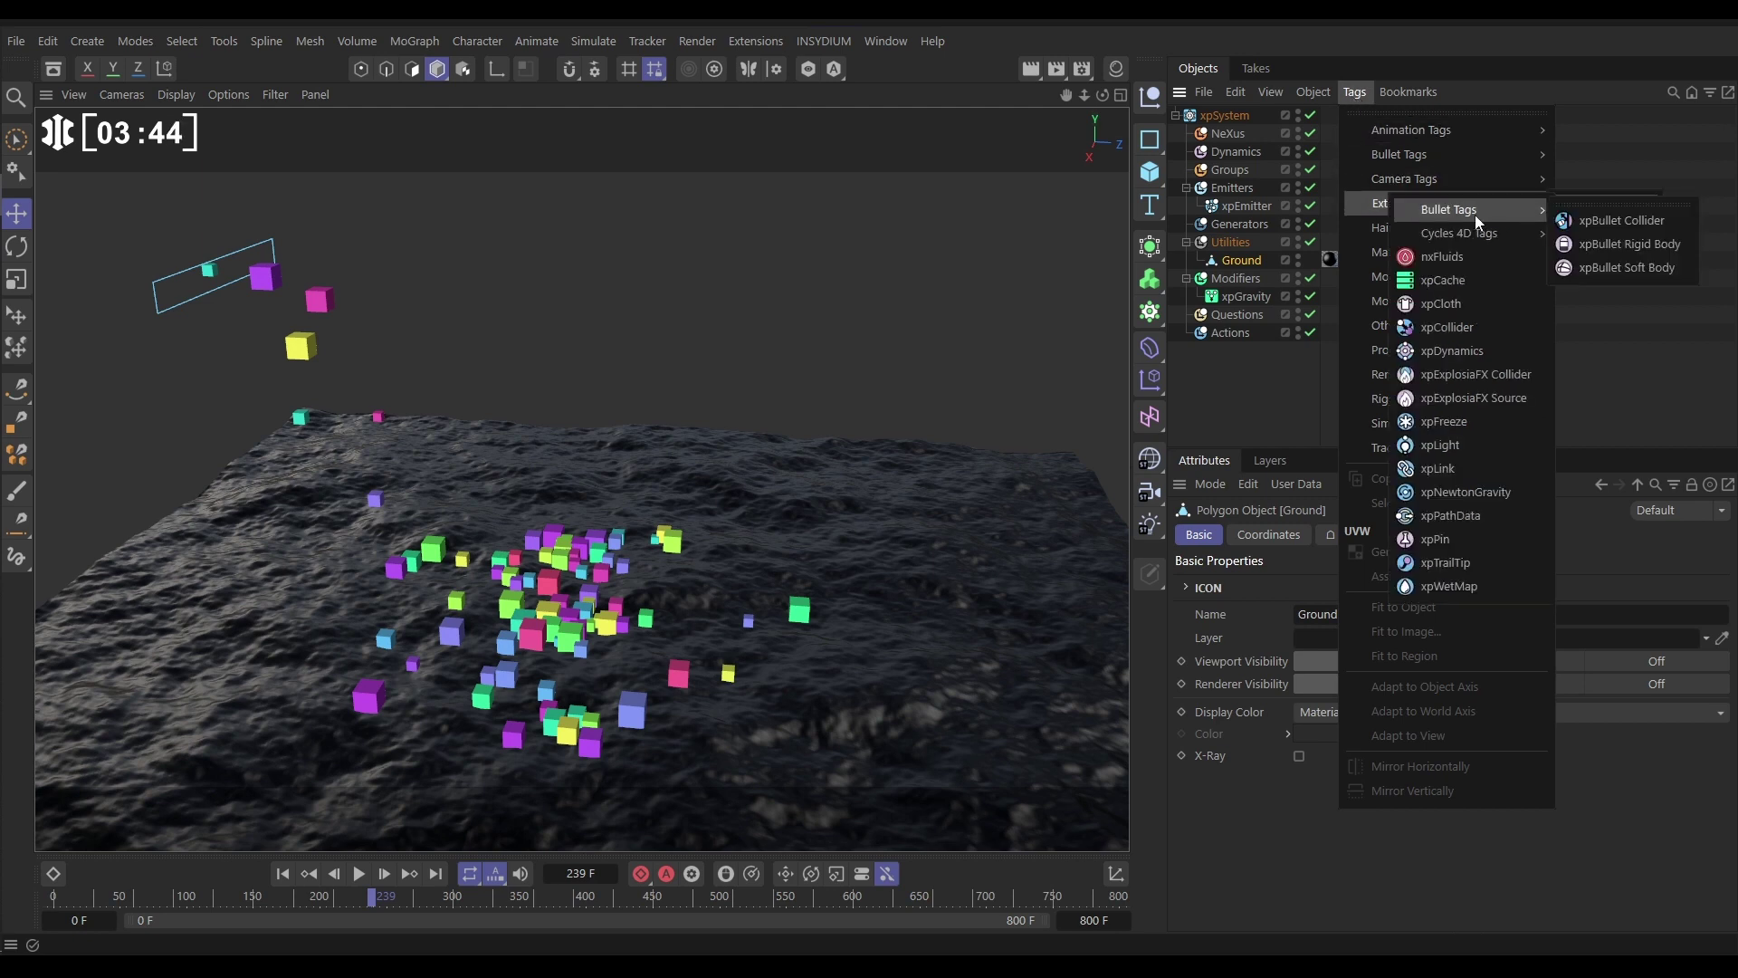
pyautogui.click(1620, 223)
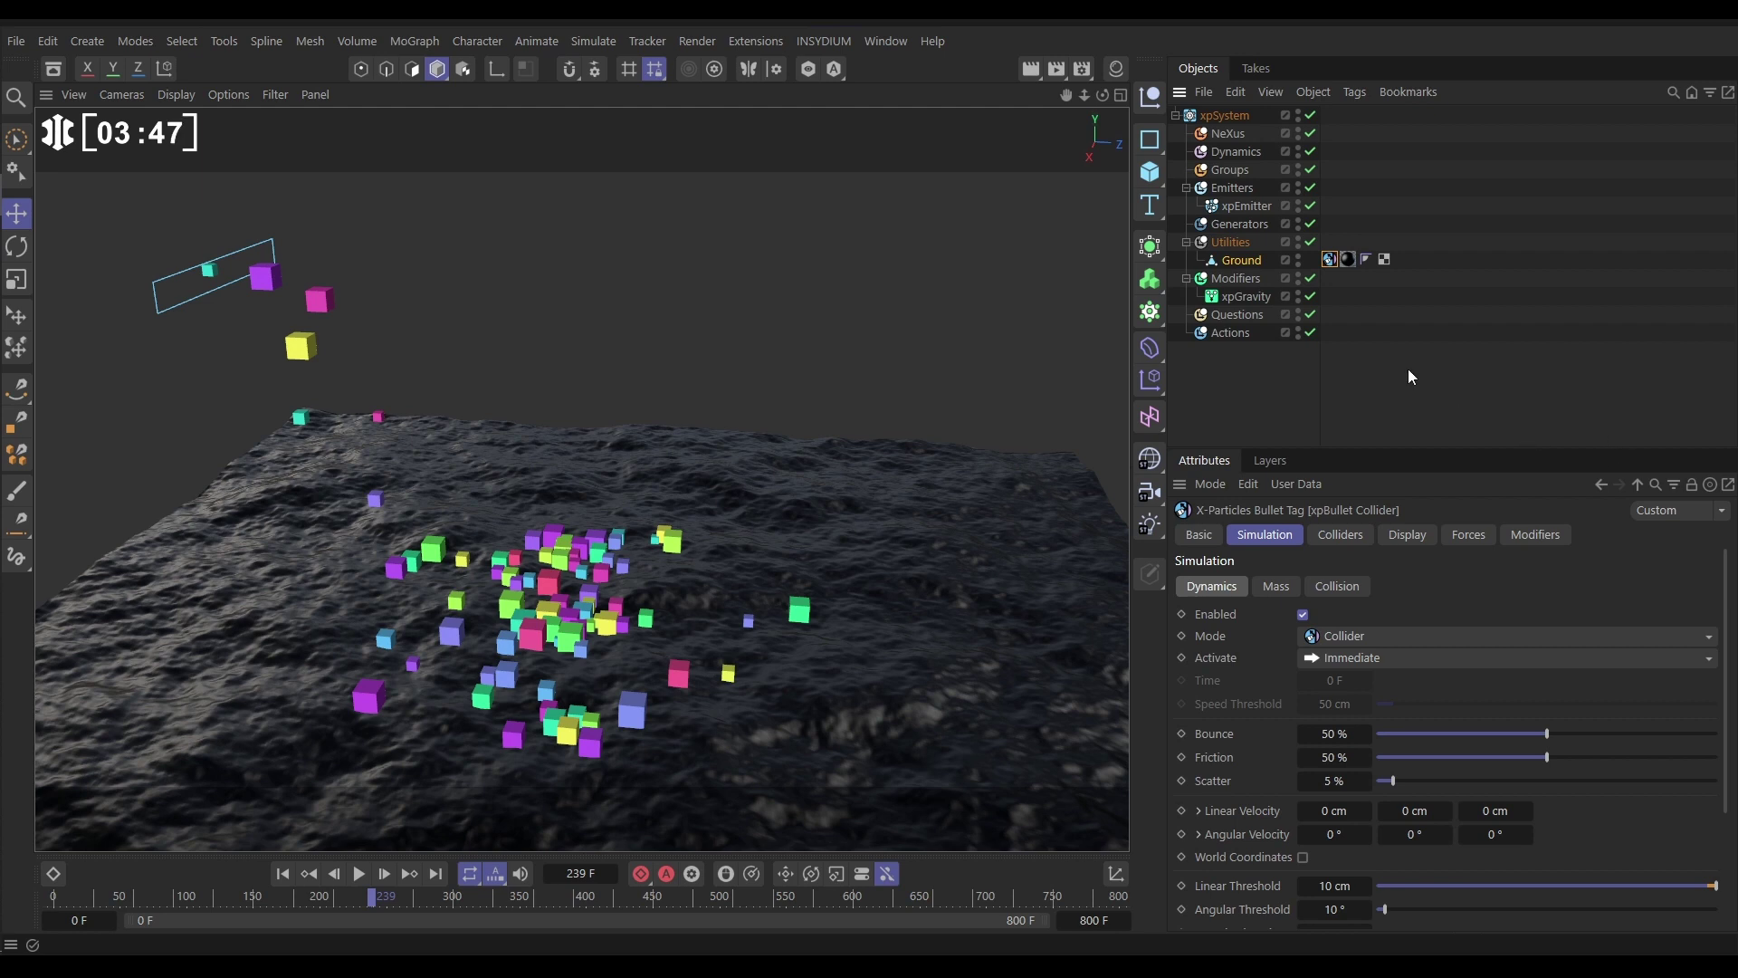
# Add an xpBullet Rigid Body tag to xpEmitter and rewind to the first frame.
pyautogui.click(1232, 202)
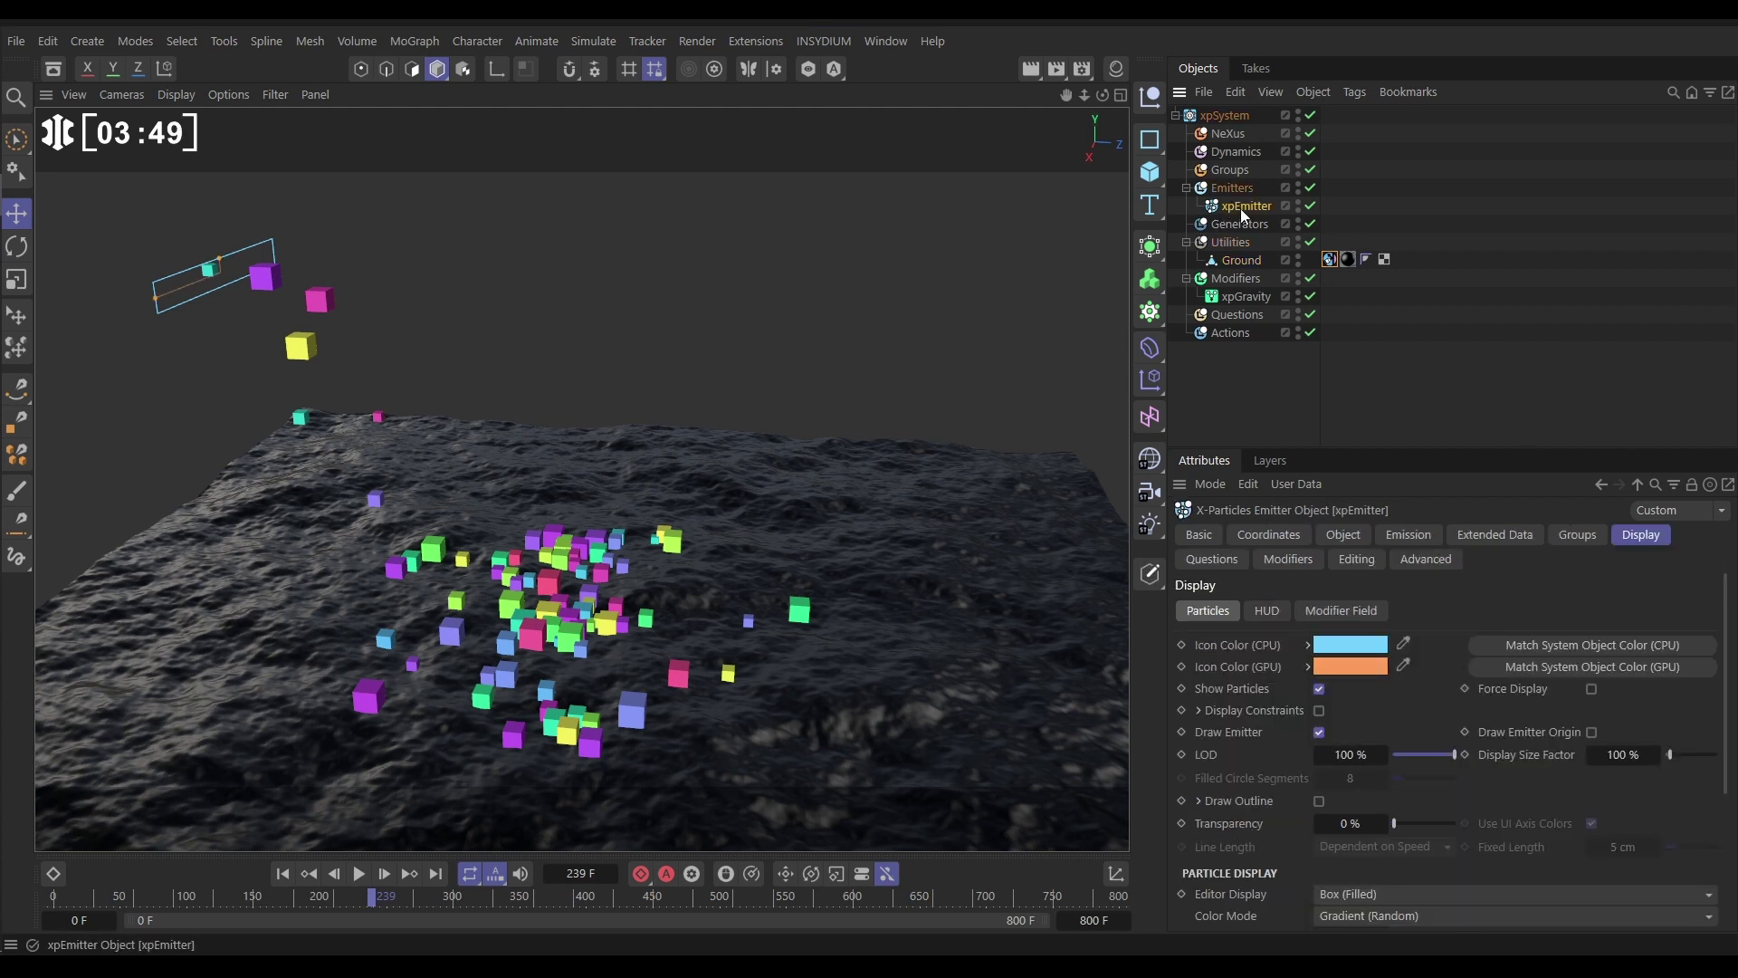
pyautogui.click(1355, 94)
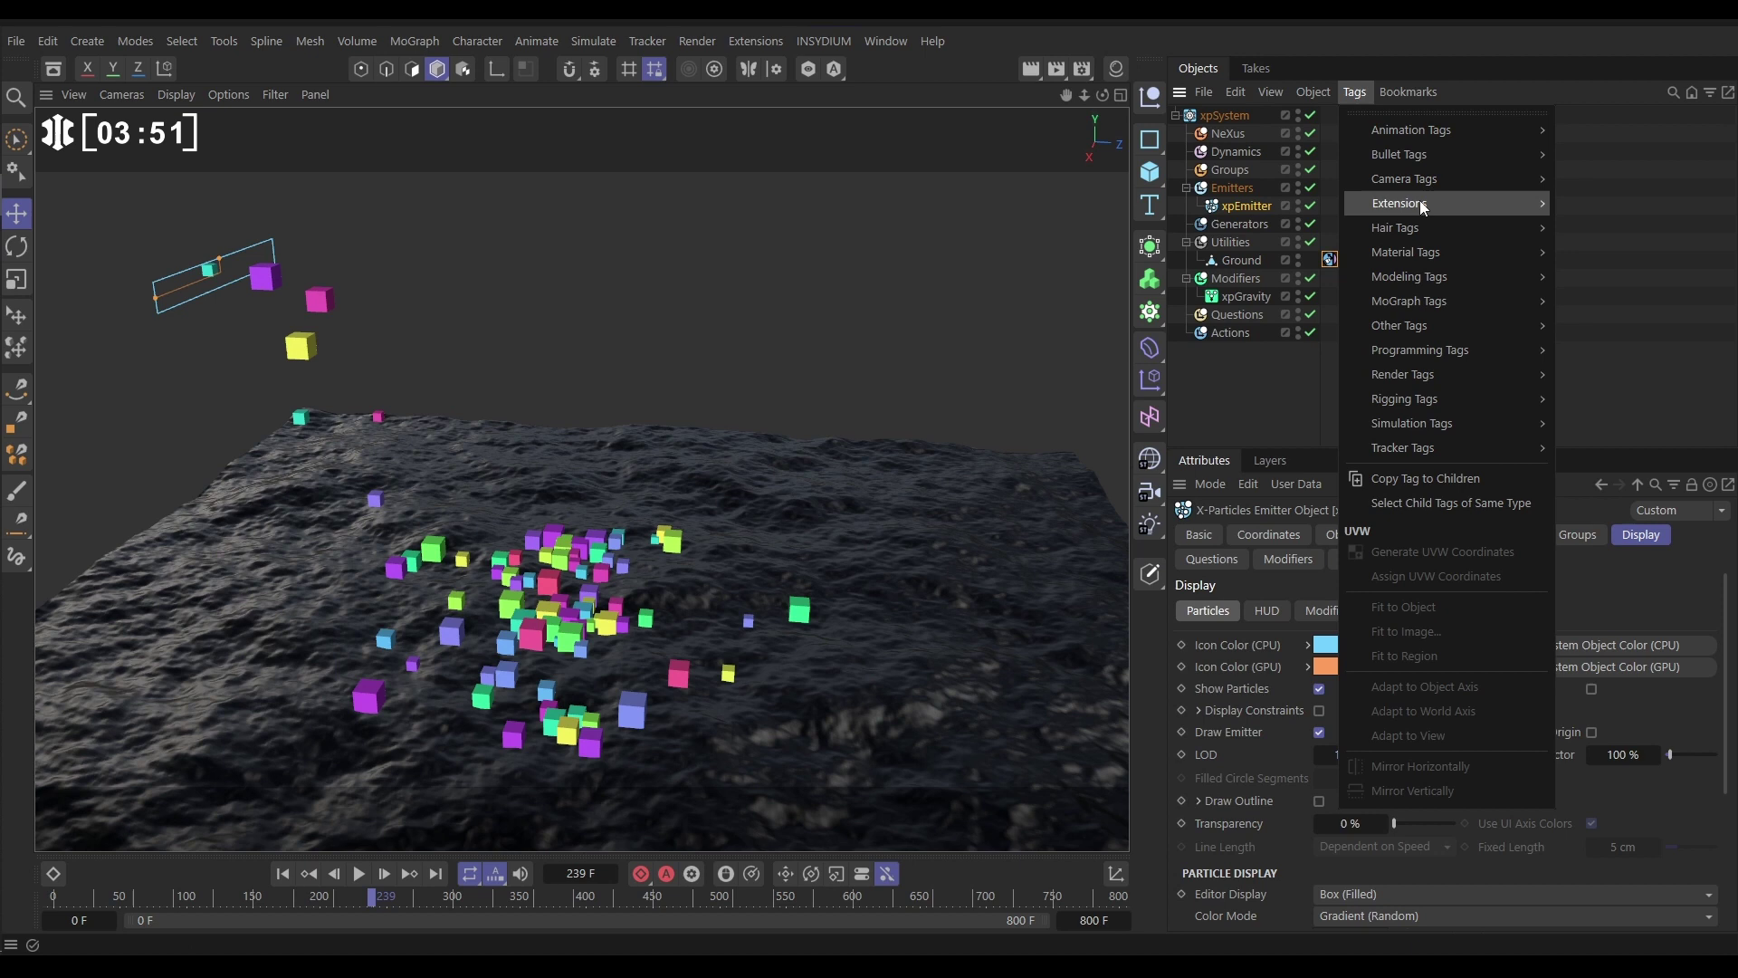
pyautogui.moveTo(1423, 207)
pyautogui.moveTo(1484, 211)
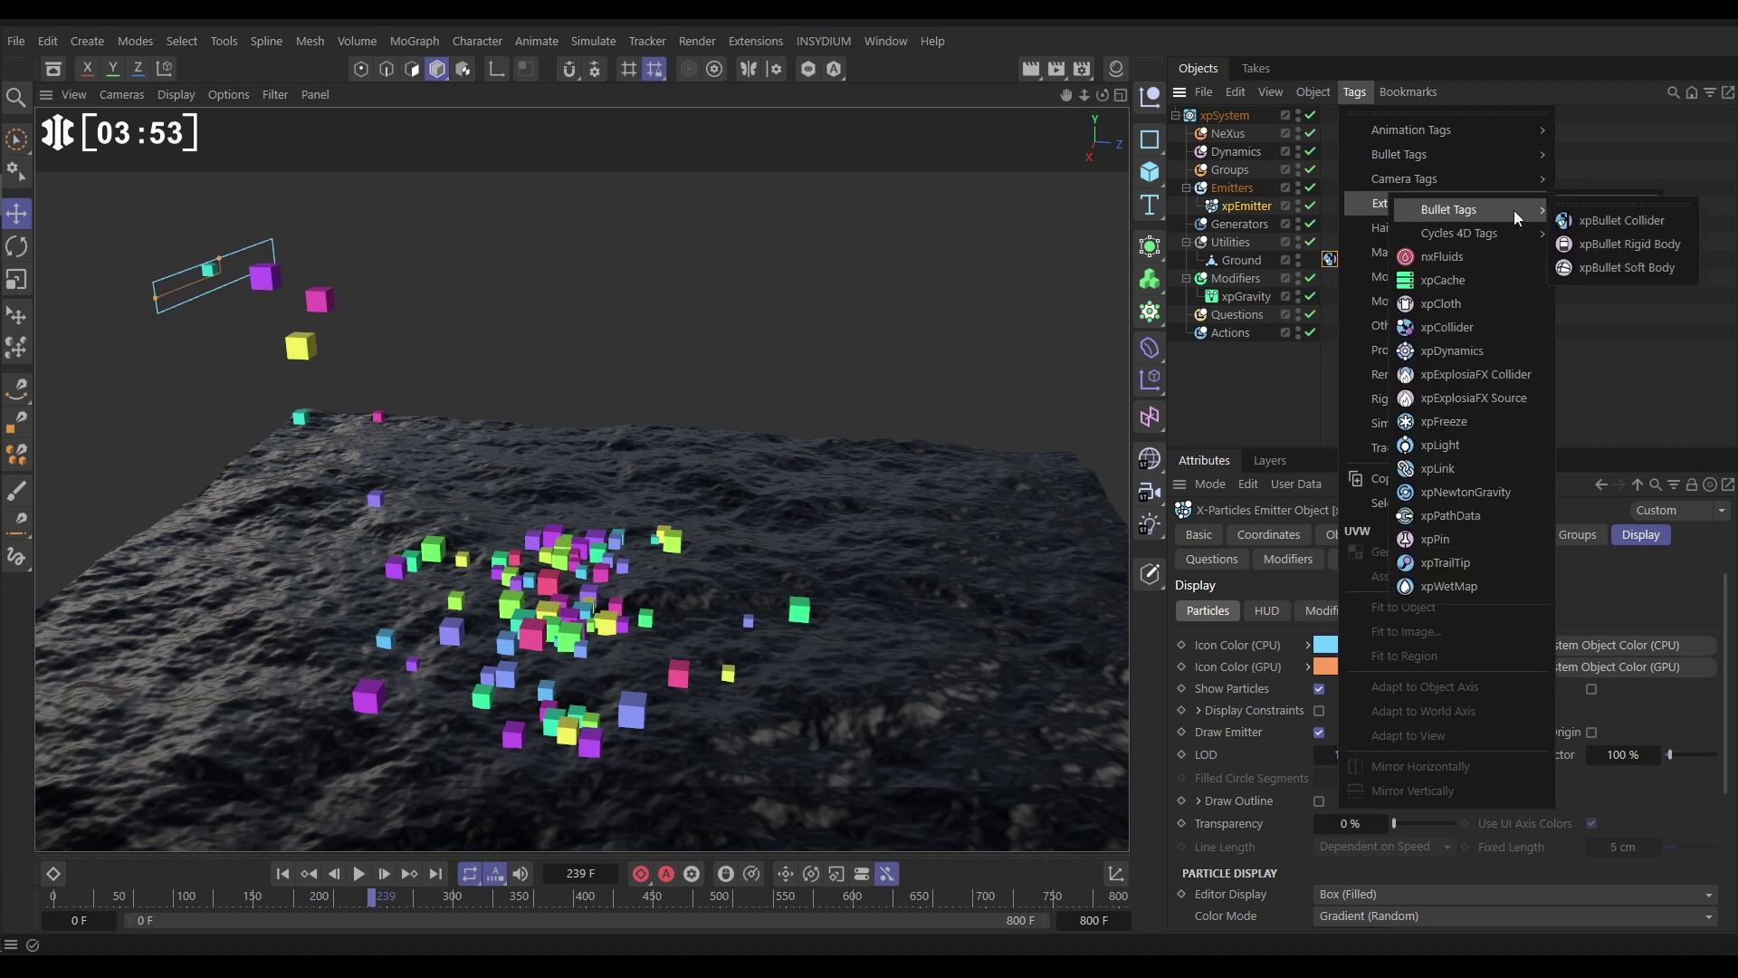
pyautogui.click(1605, 242)
pyautogui.click(282, 875)
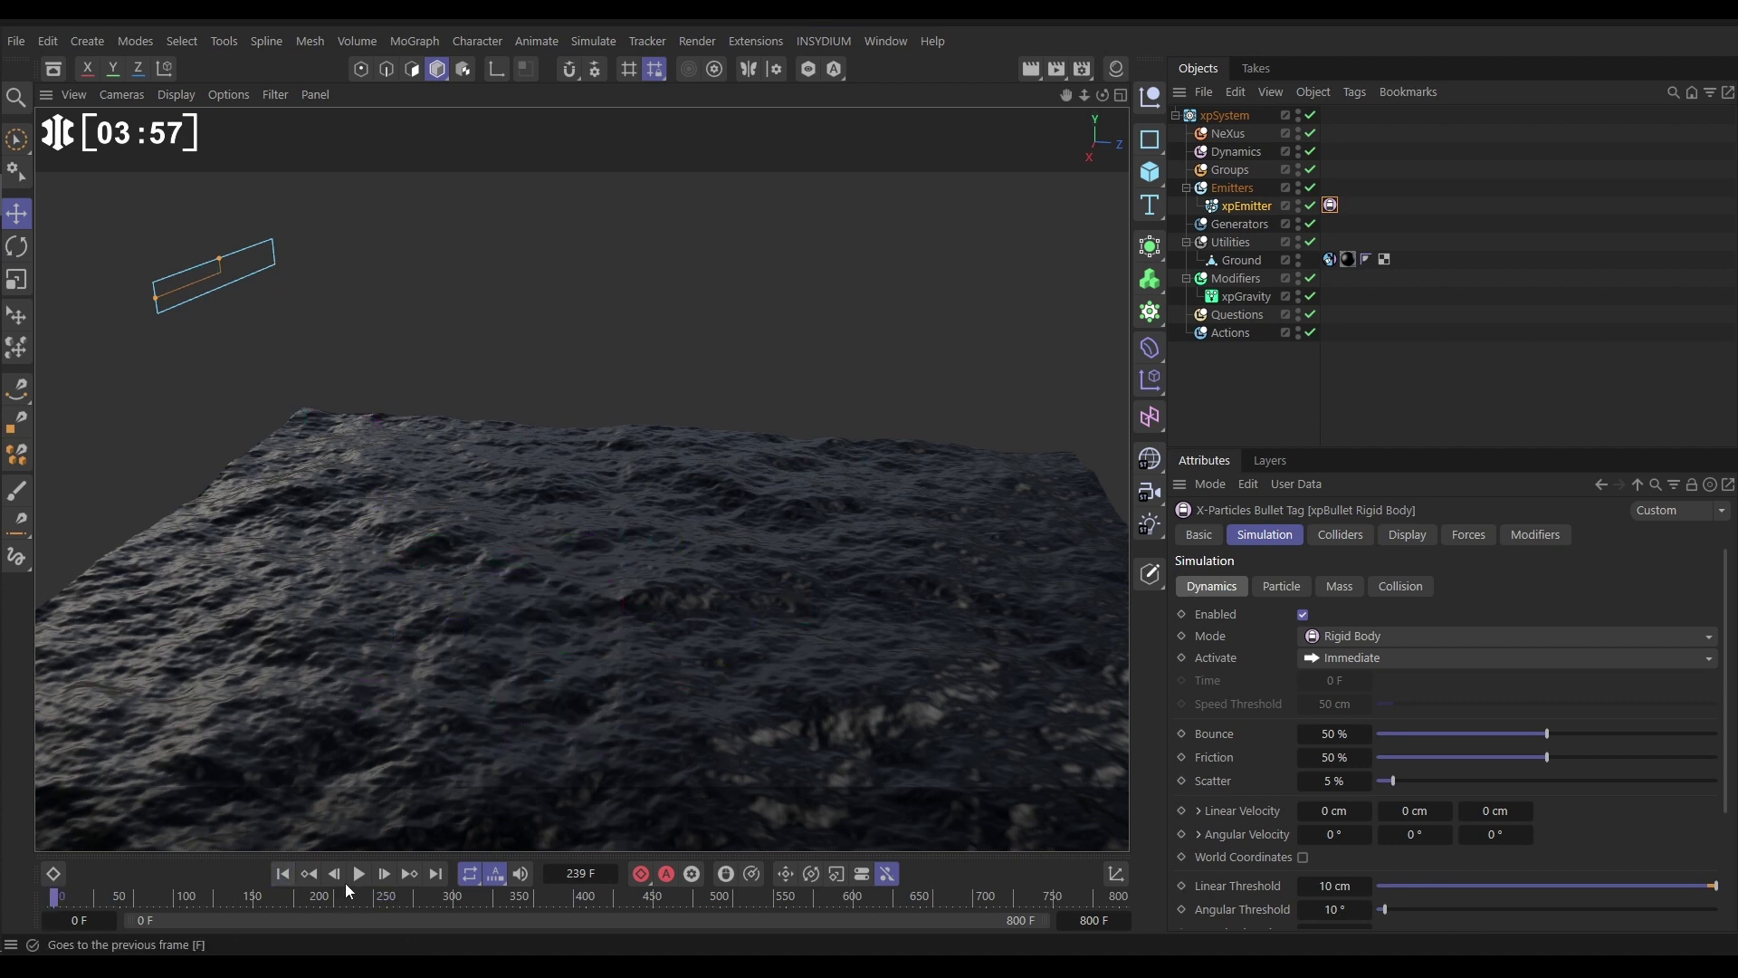
# Run the Bullet simulation and pause at frame 427 to view the scattered cubes.
pyautogui.click(355, 875)
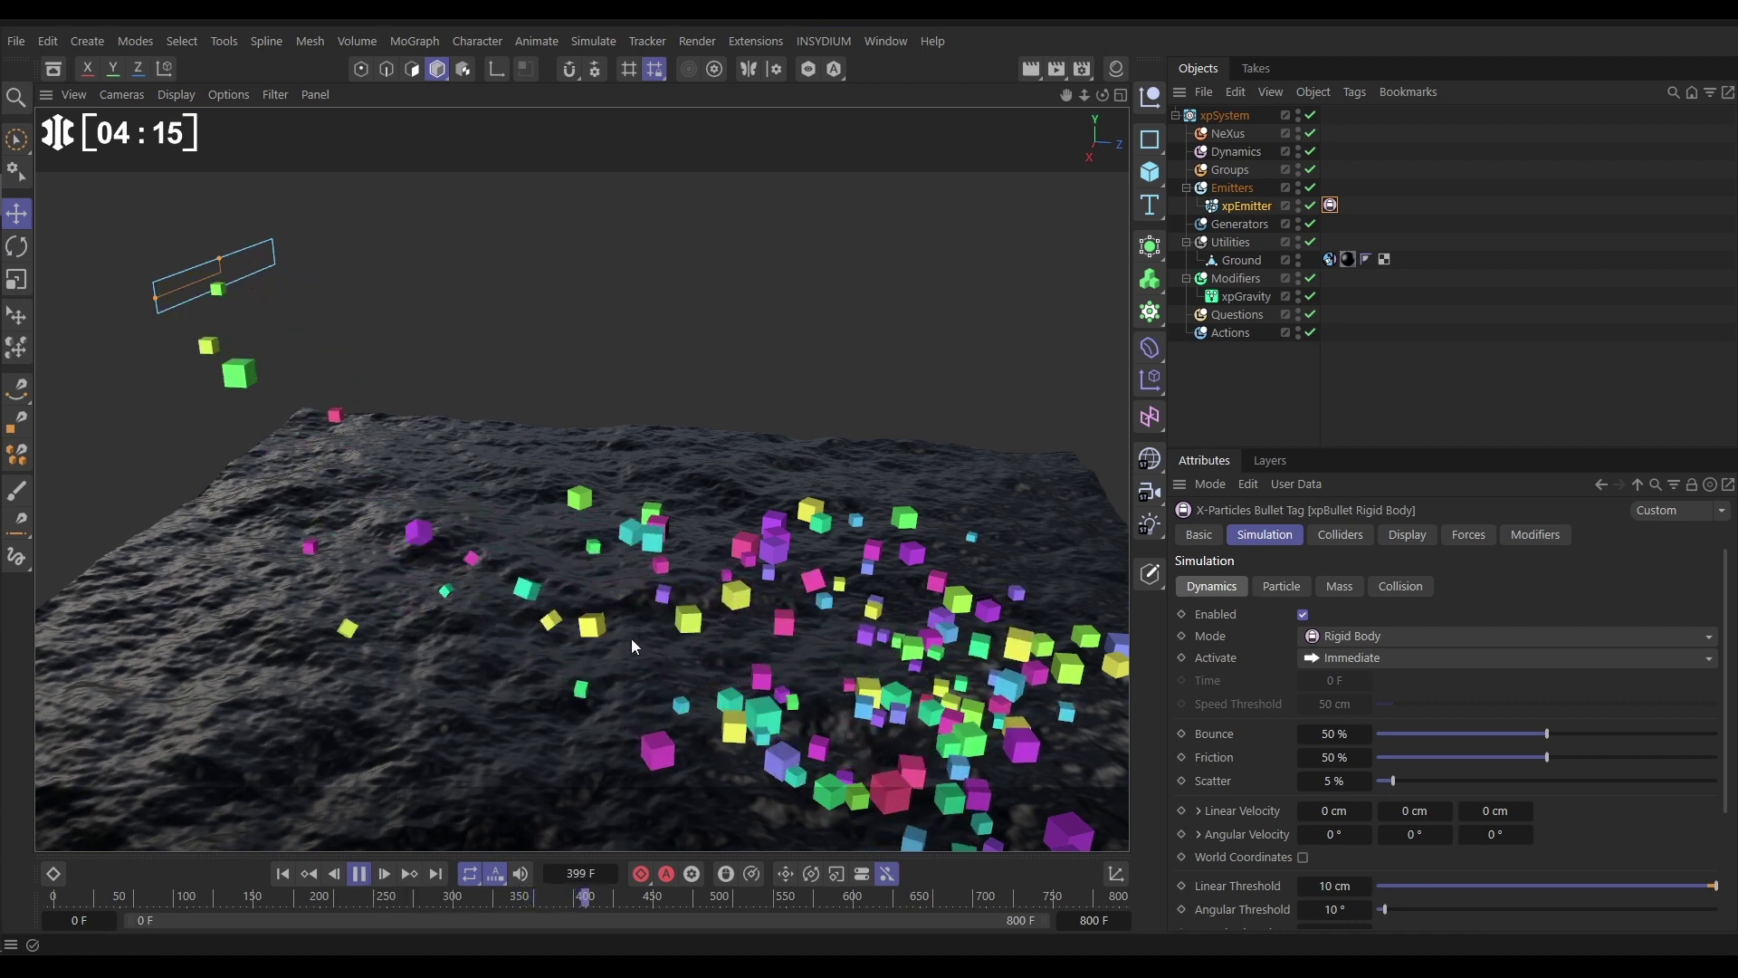
pyautogui.click(359, 873)
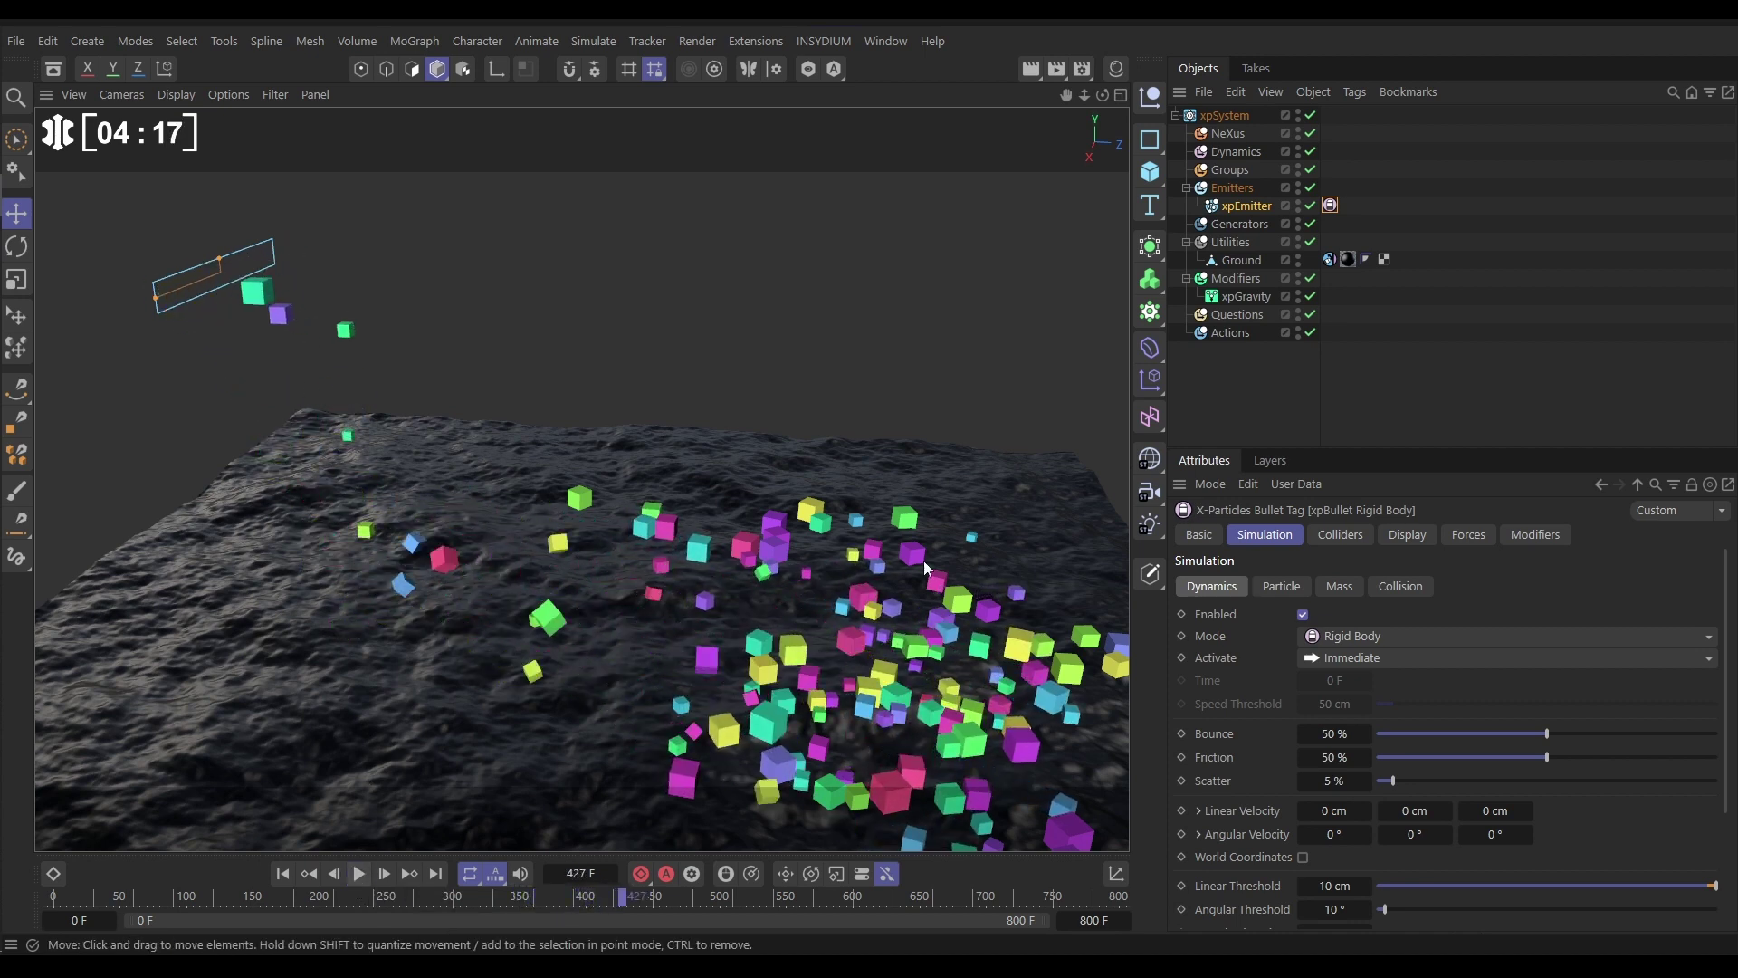
# Switch the xpEmitter's Editor Display to Pyramid, replay, and pause at frame 123.
pyautogui.click(1254, 206)
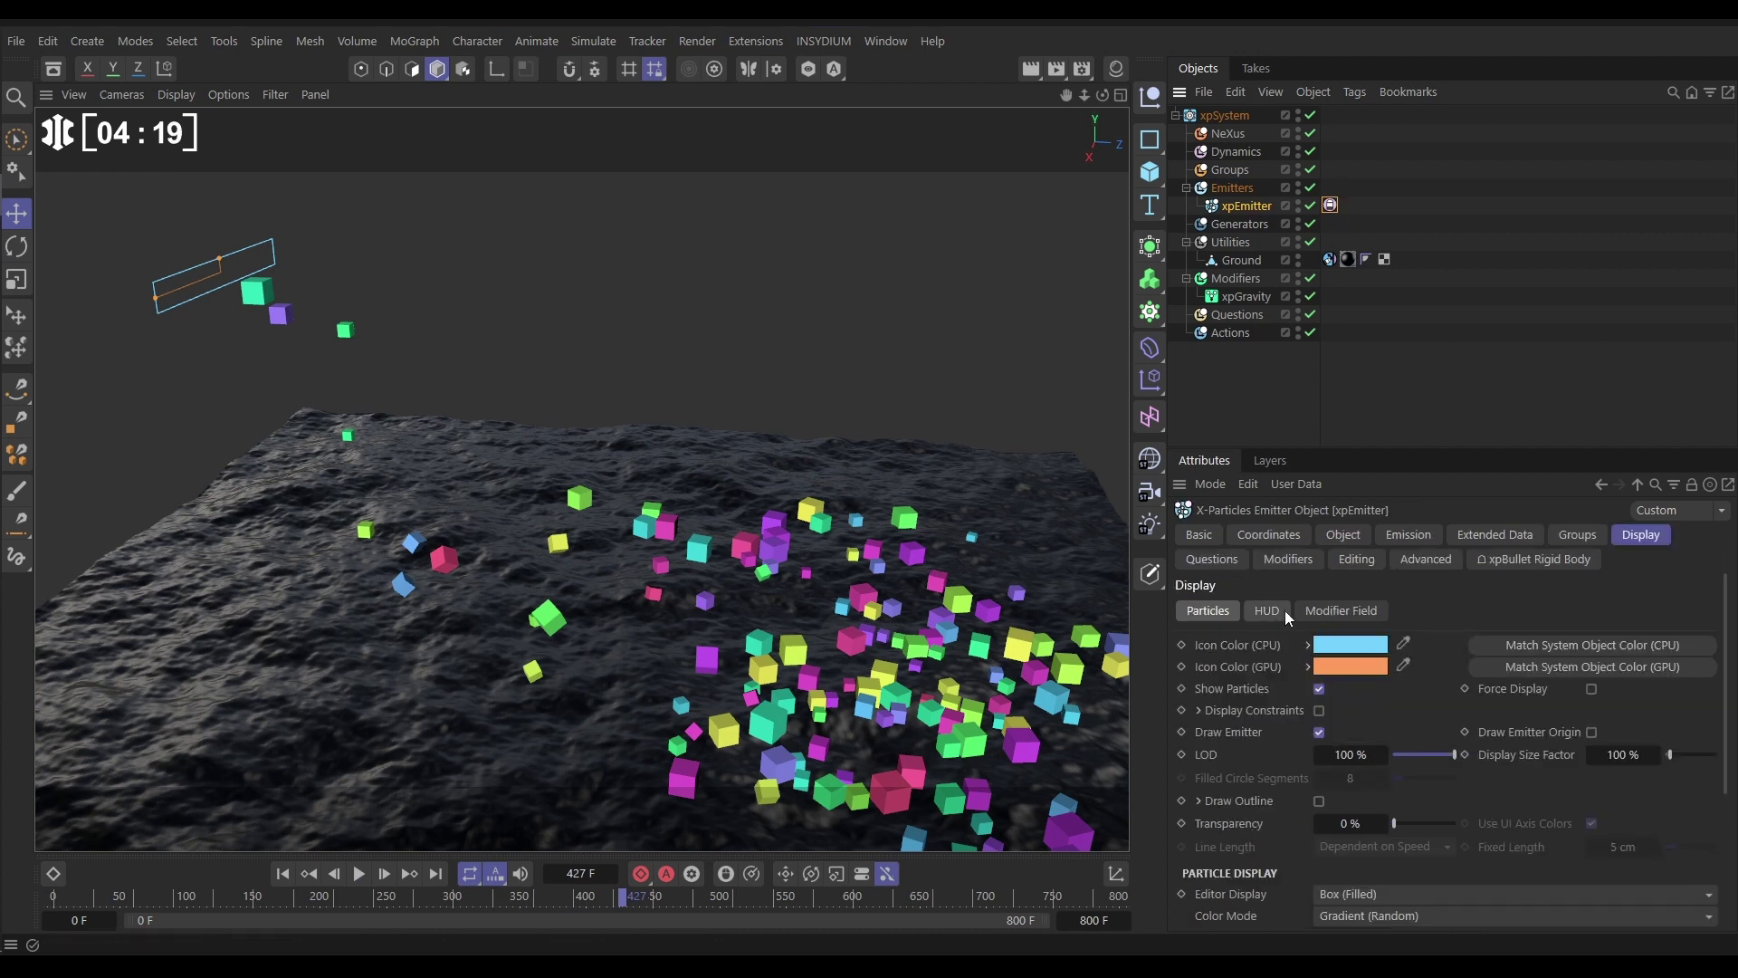
pyautogui.click(1365, 895)
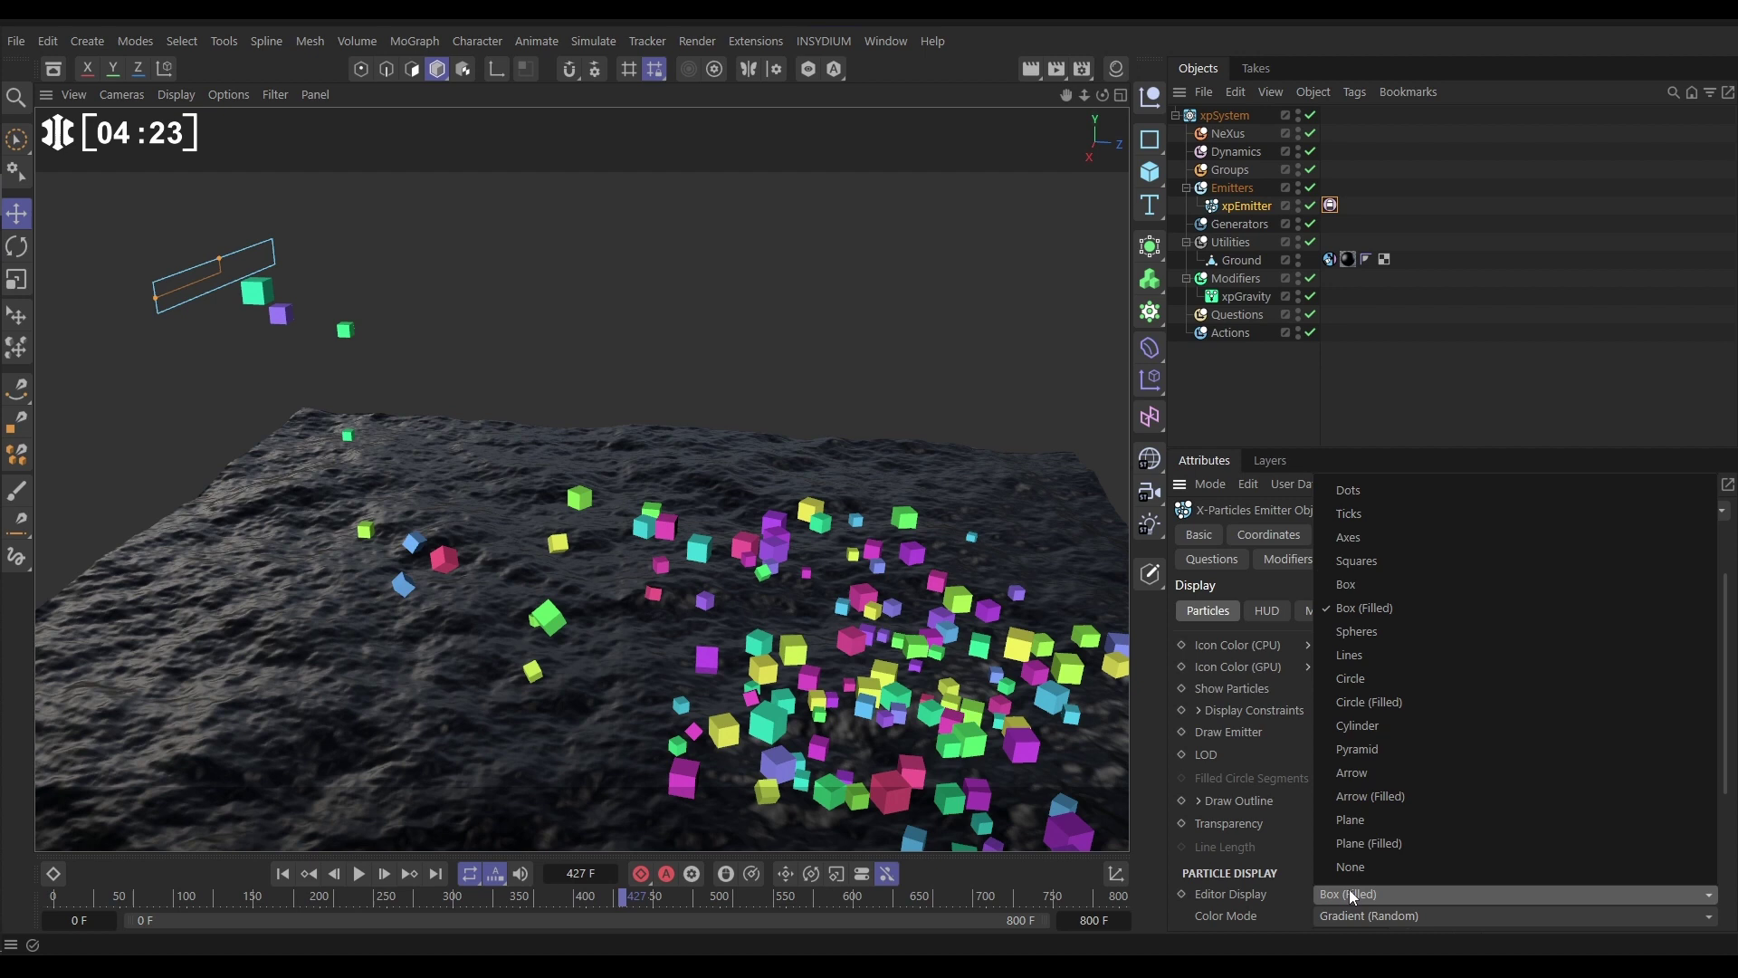
pyautogui.click(1357, 751)
pyautogui.click(286, 871)
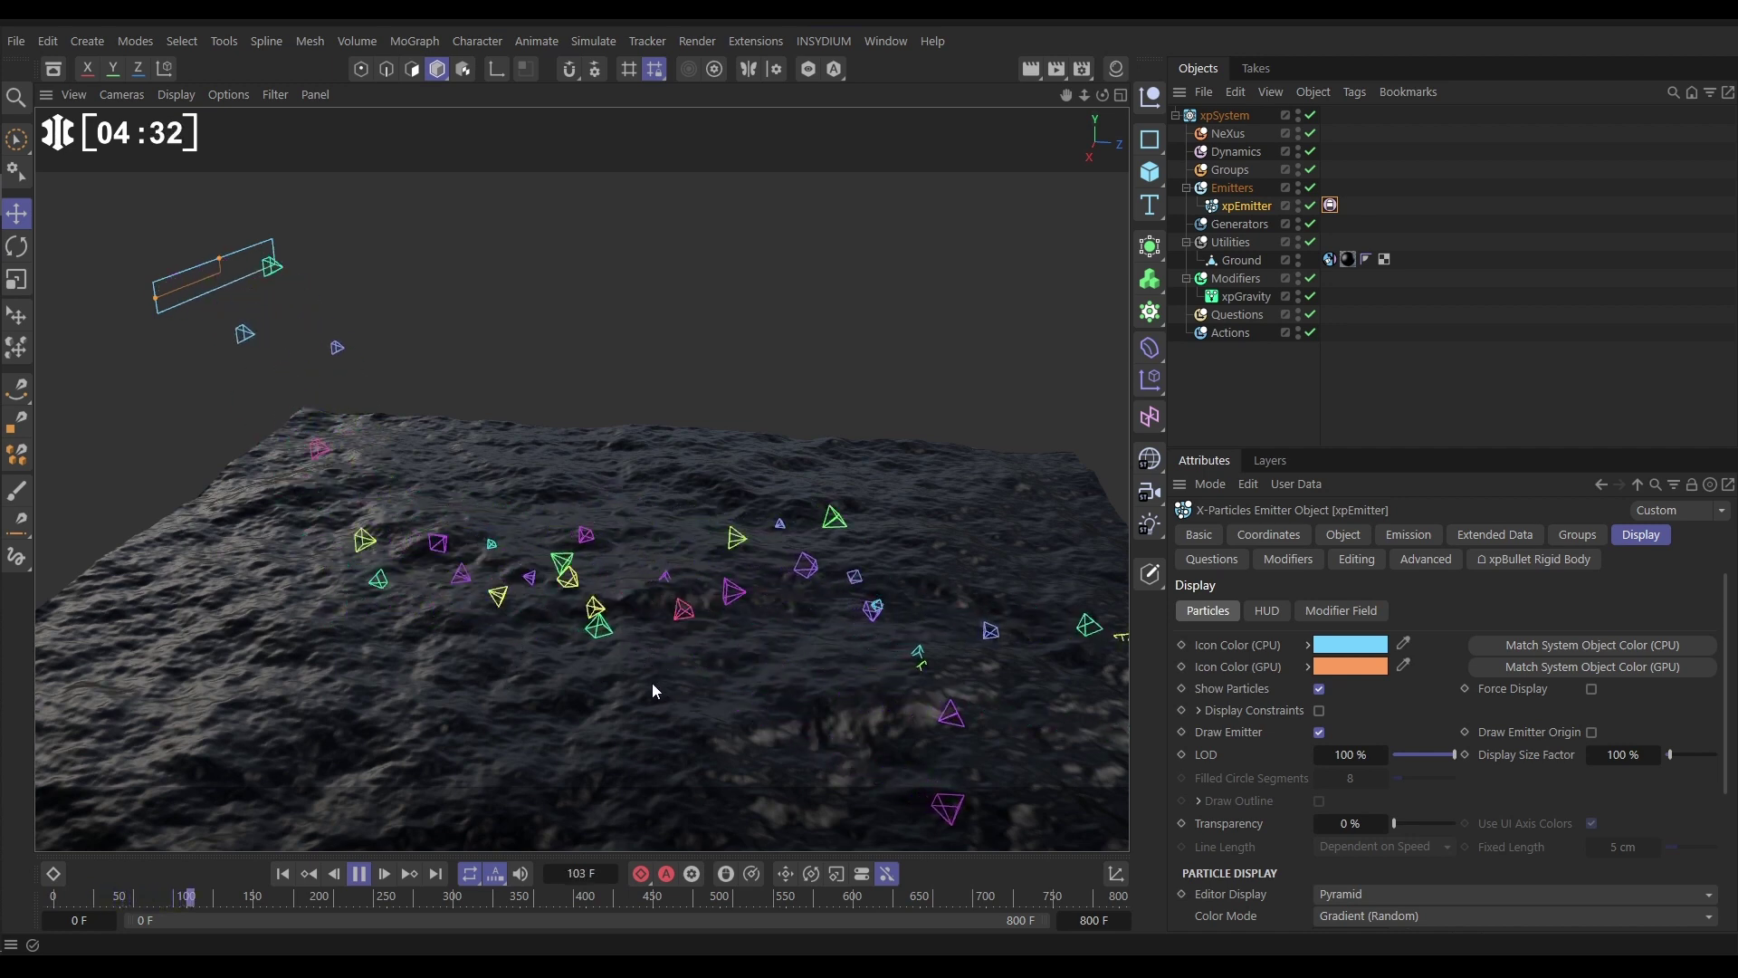
pyautogui.click(359, 873)
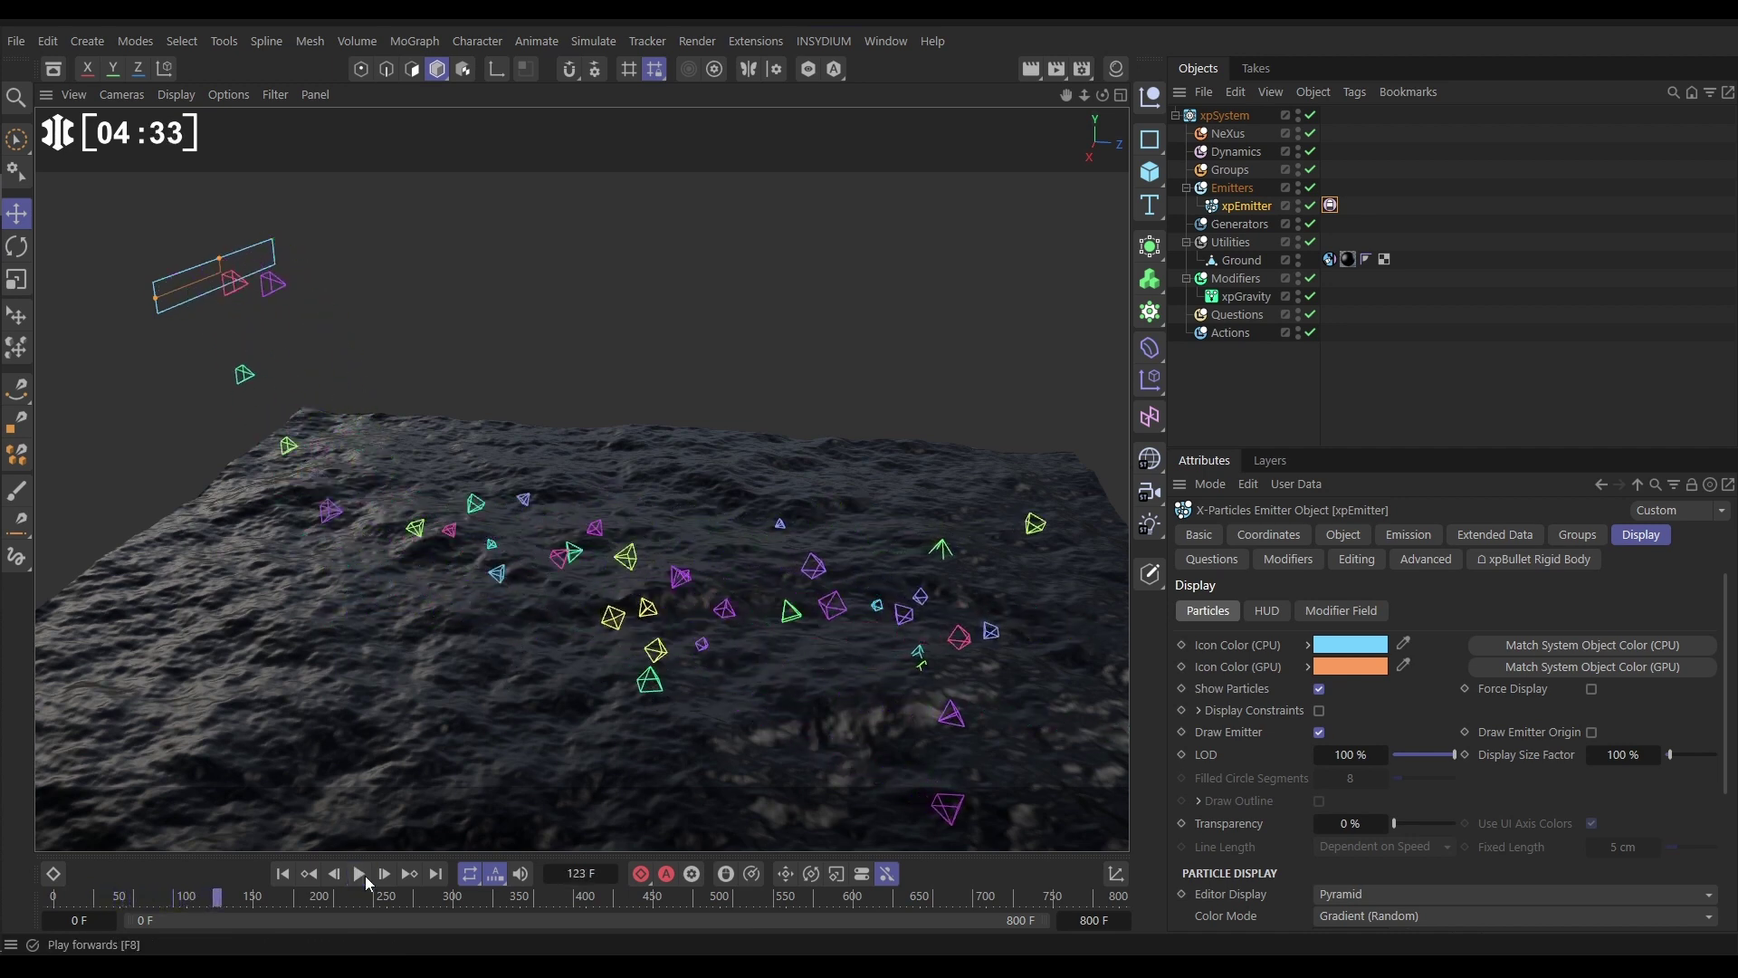
# Change the particle Editor Display to Arrow (Filled) and rewind to frame 0.
pyautogui.click(1326, 900)
pyautogui.click(1363, 797)
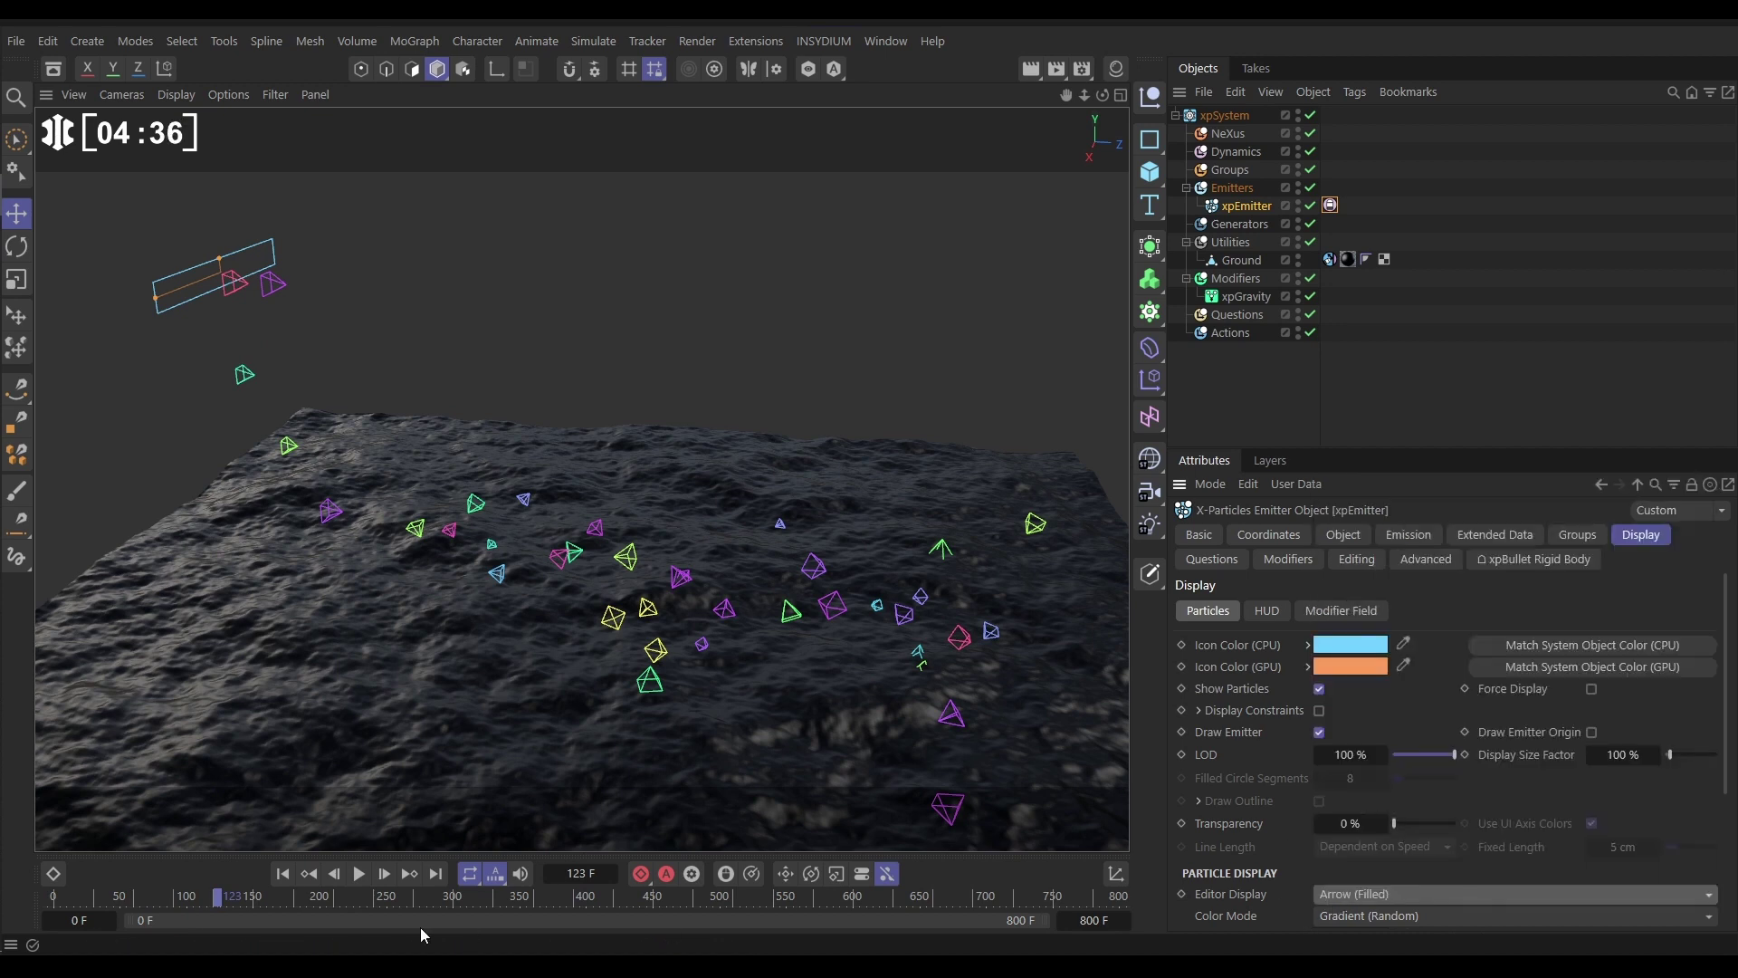
pyautogui.click(288, 876)
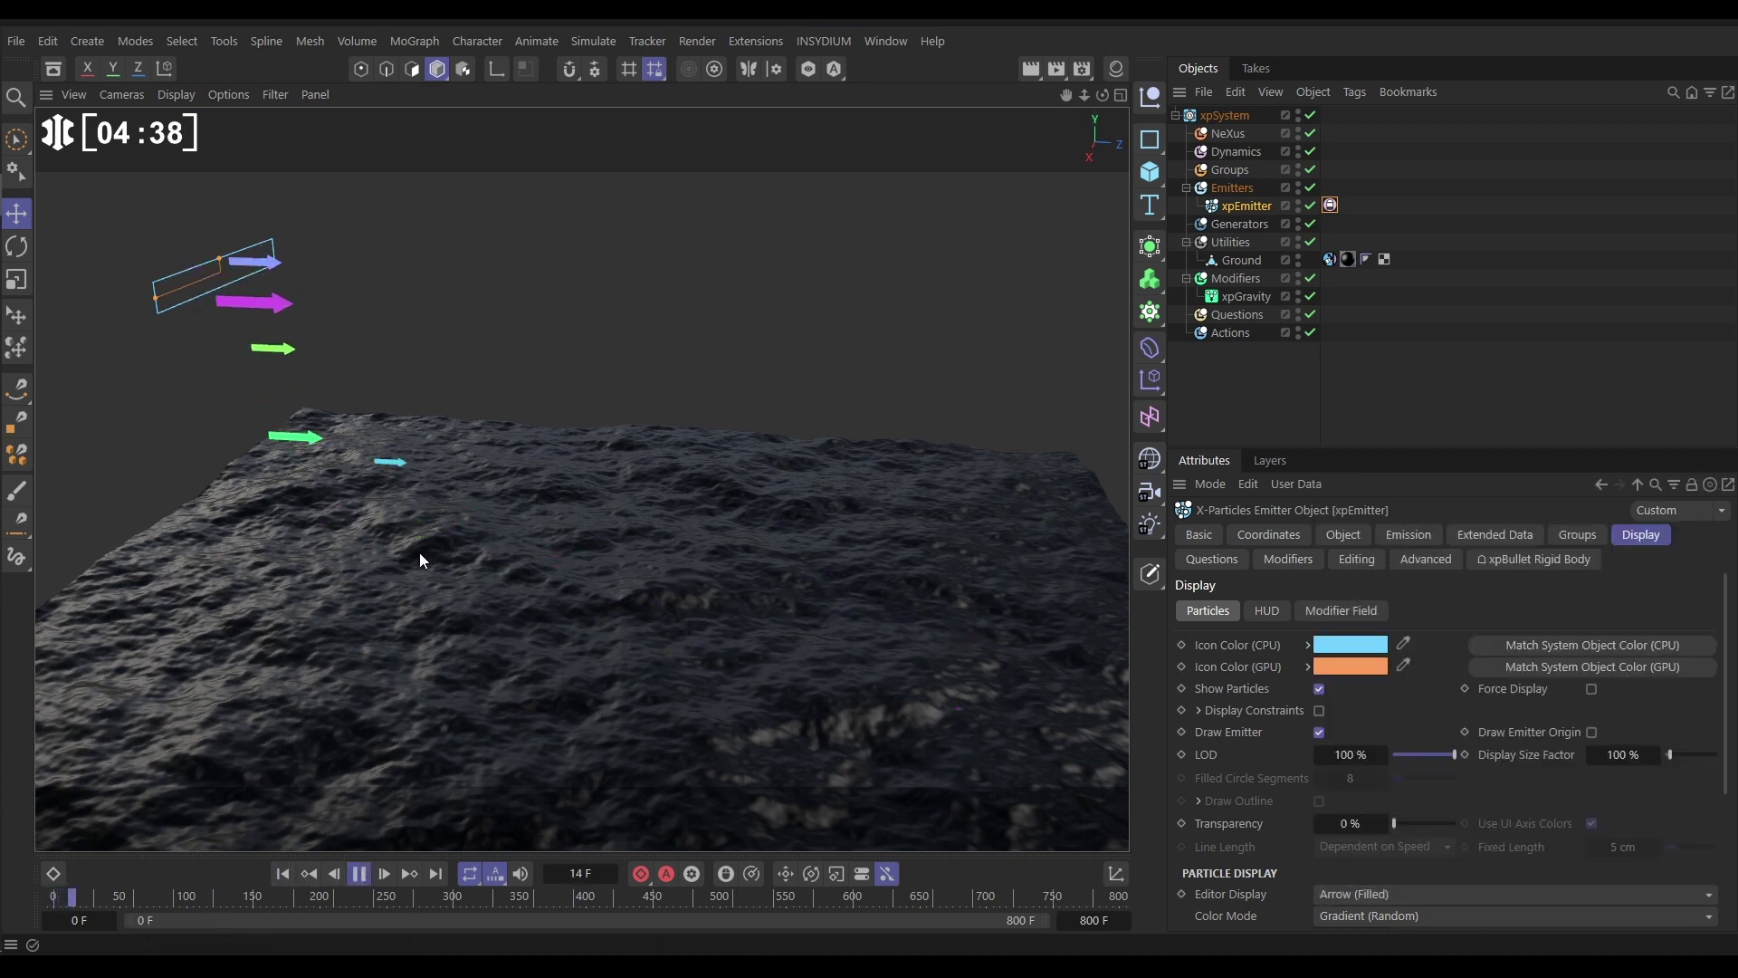